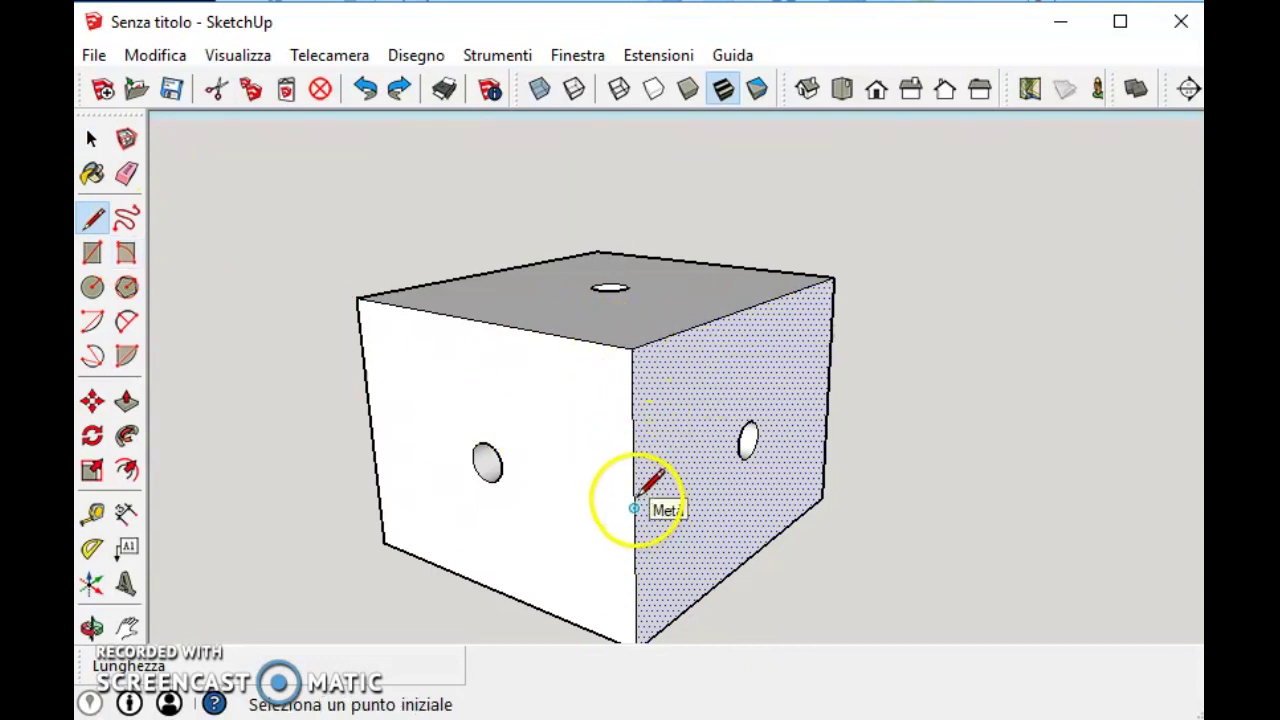
Step: Draw split lines from edge midpoints through the hole centres across the first side faces
left_click(634, 509)
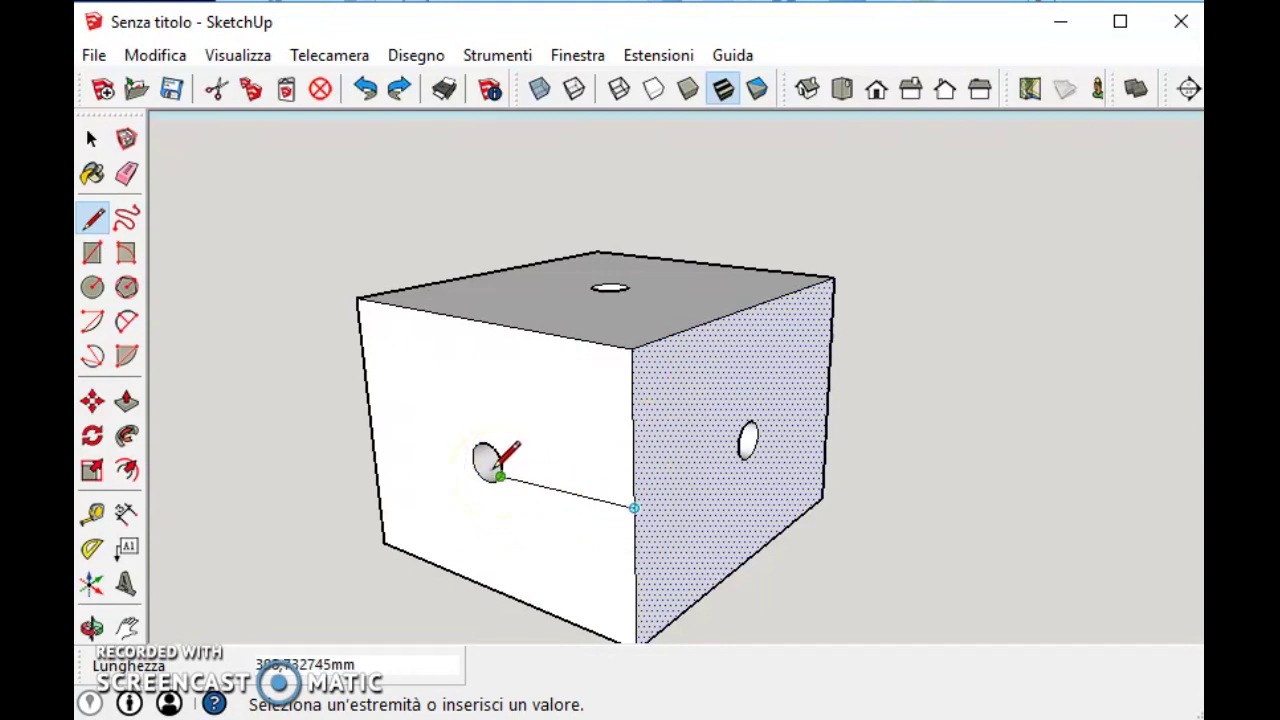
scroll(496, 462, "up", 3)
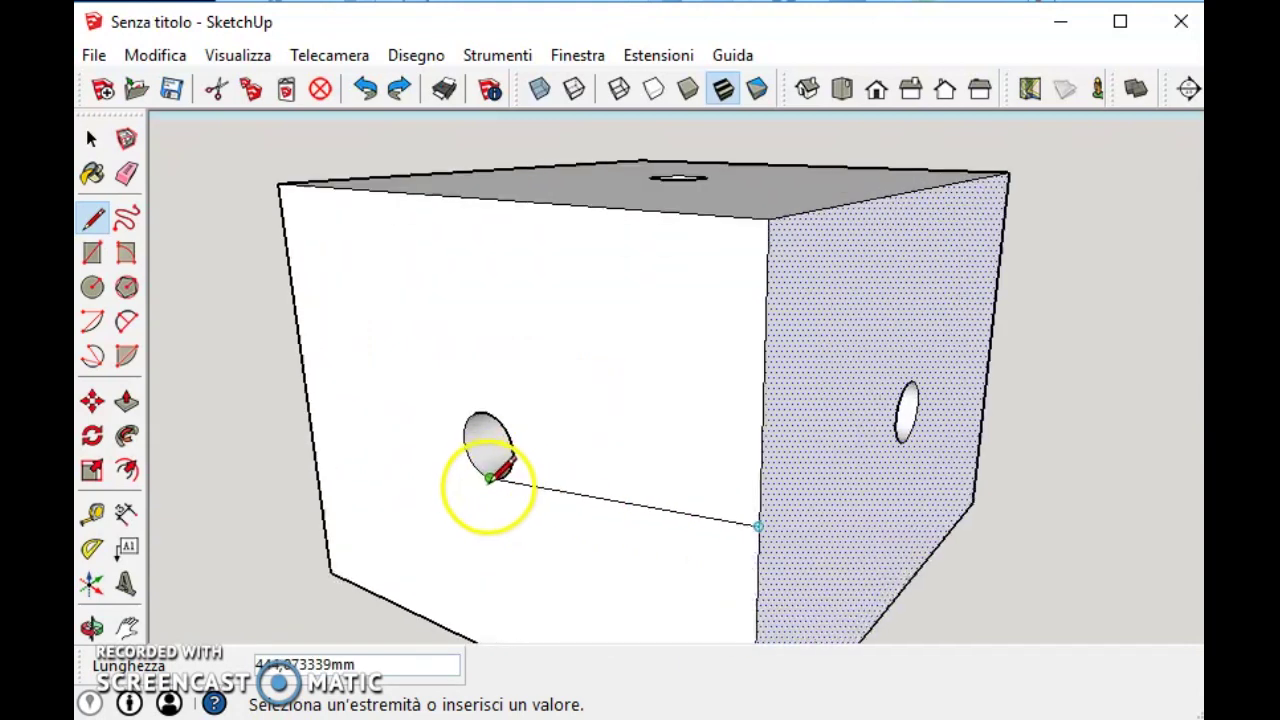
left_click(299, 402)
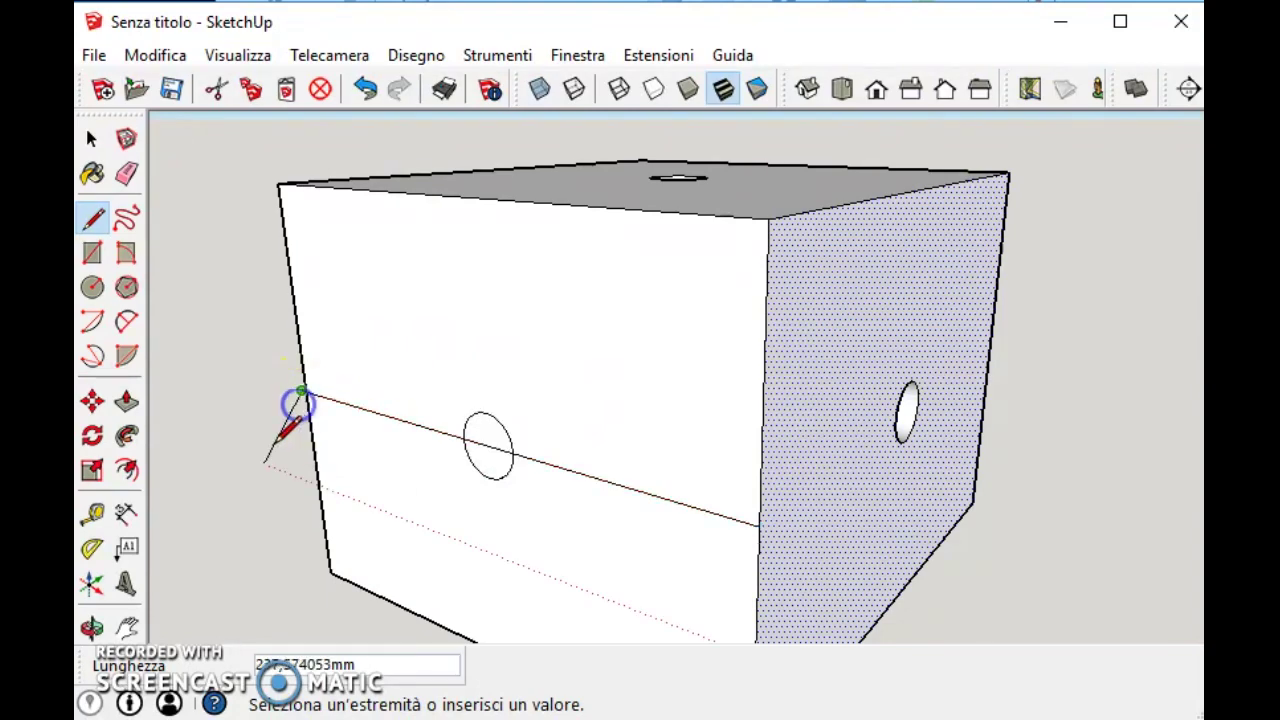
middle_click_drag(294, 409, 823, 486)
scroll(846, 514, "up", 5)
key("Escape")
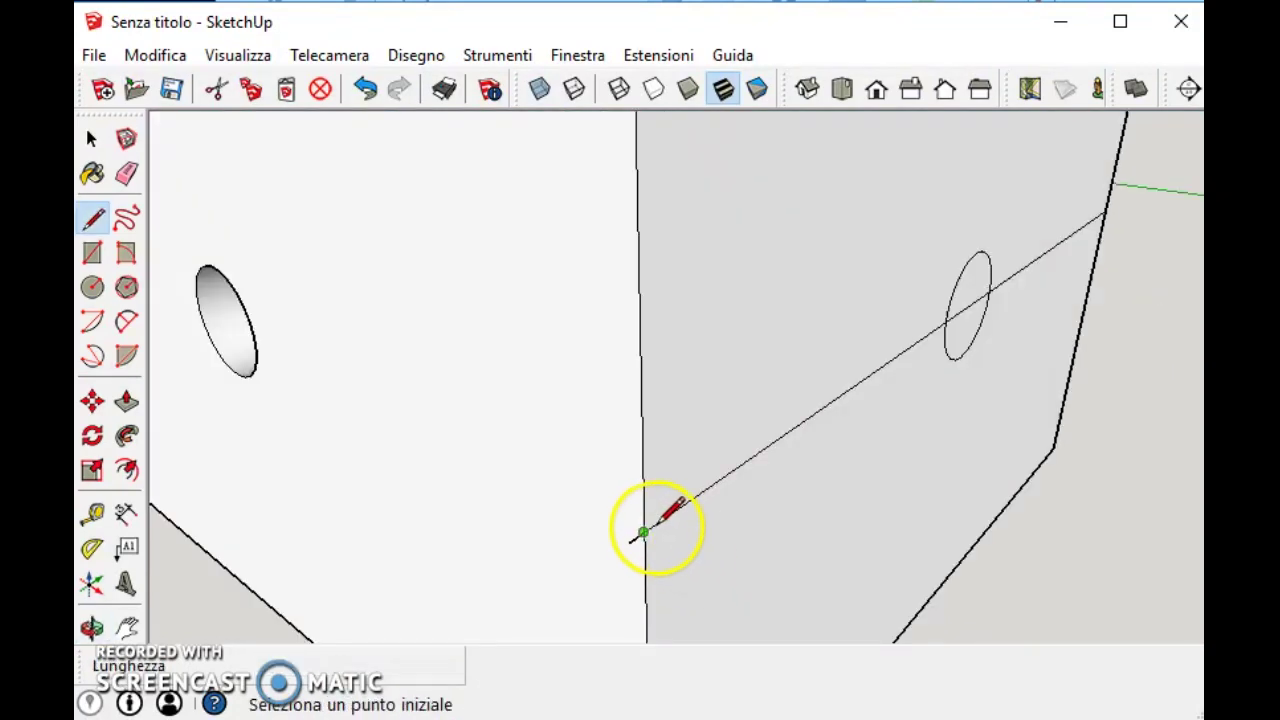
left_click(643, 533)
scroll(400, 443, "down", 2)
scroll(247, 407, "down", 2)
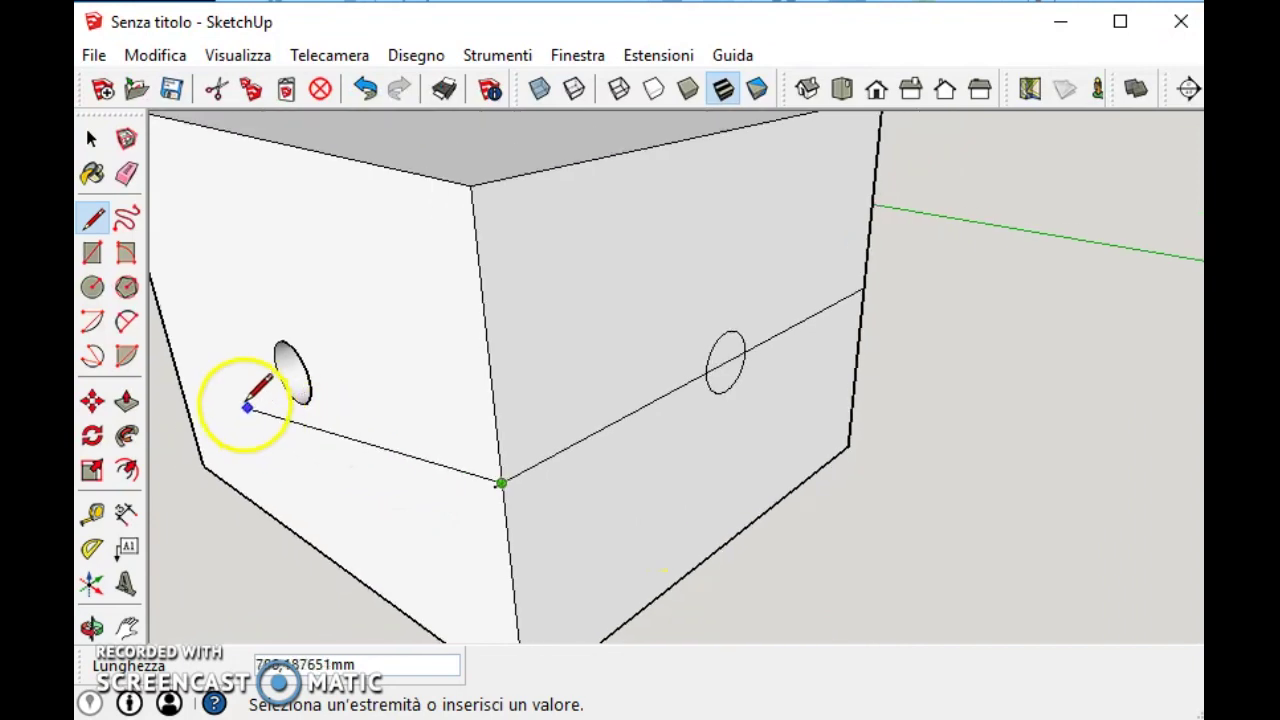
mouse_move(175, 305)
middle_mouse_down()
mouse_move(591, 434)
mouse_move(985, 461)
middle_mouse_up()
left_click(421, 371)
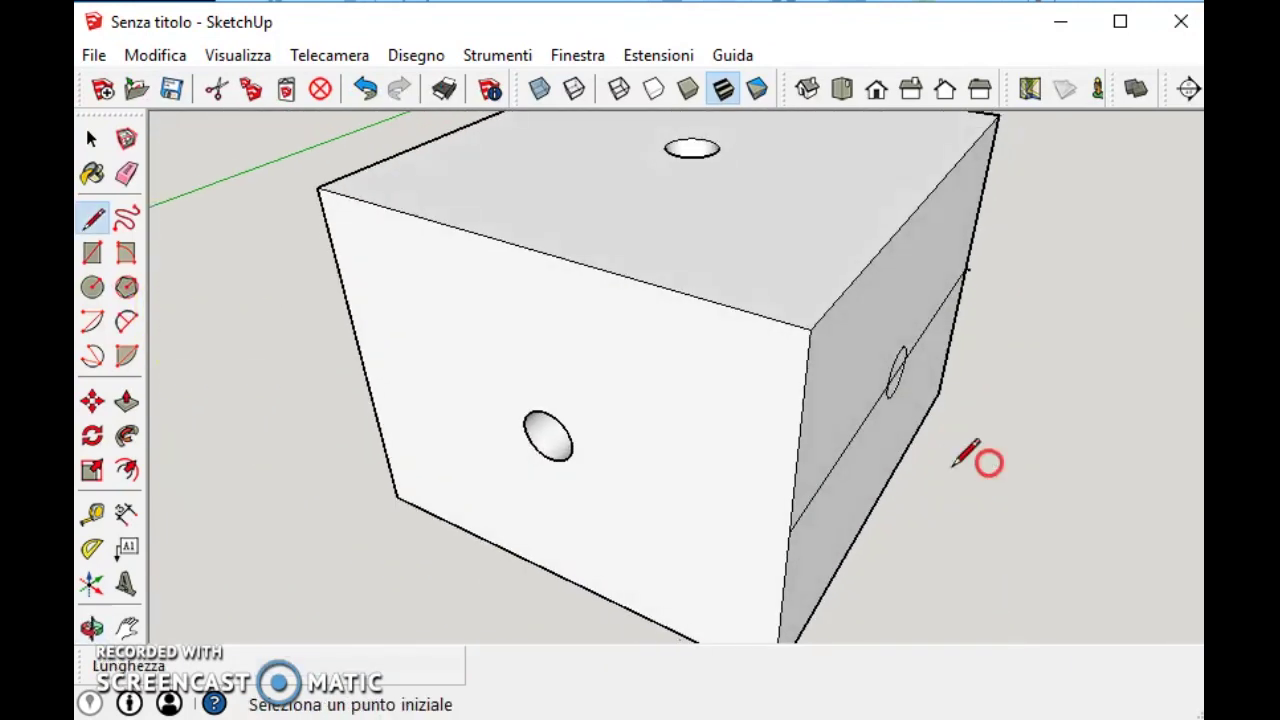
Step: Draw the remaining split lines across the last side faces, closing the loop around the cube
scroll(808, 520, "up", 2)
left_click(769, 546)
mouse_move(209, 349)
middle_mouse_down()
mouse_move(337, 374)
mouse_move(368, 349)
mouse_move(723, 374)
mouse_move(680, 545)
middle_mouse_up()
left_click(334, 336)
left_click(605, 592)
mouse_move(605, 592)
middle_mouse_down()
mouse_move(343, 457)
mouse_move(705, 490)
middle_mouse_up()
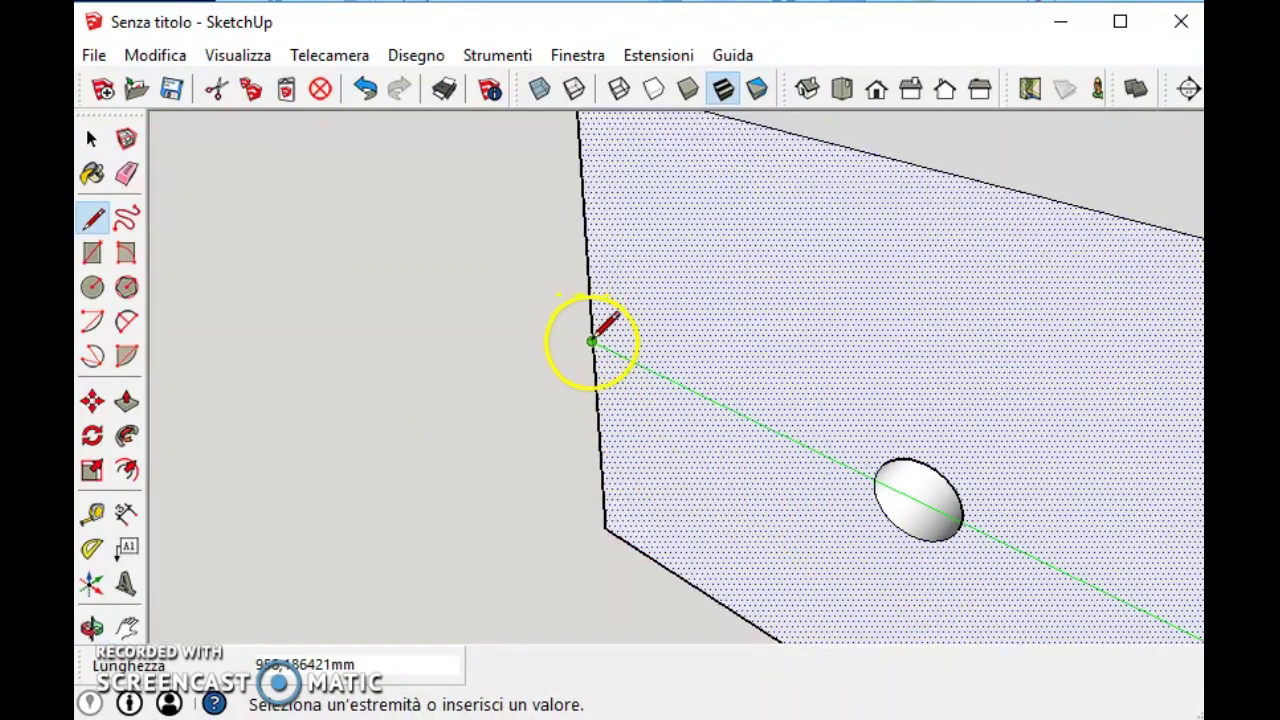
left_click(593, 345)
left_click(91, 140)
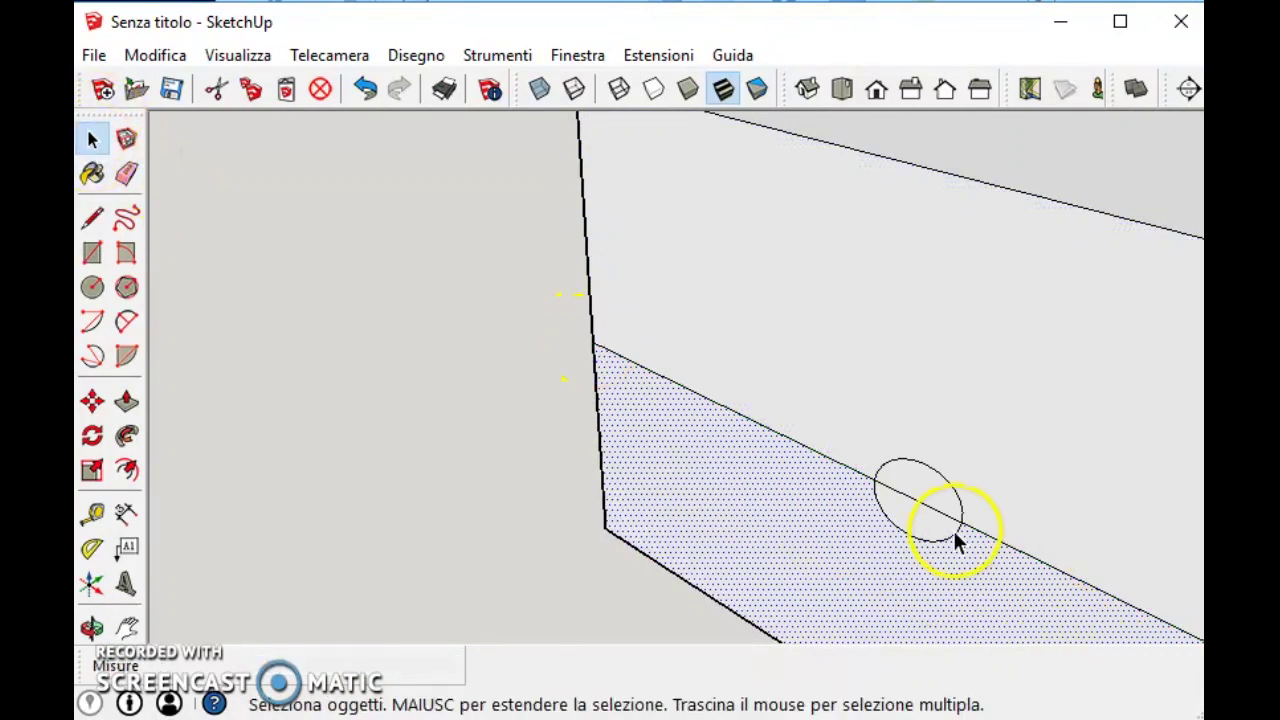
Step: Select the entire cube, apply Interseca facce > Con la selezione, then deselect
mouse_move(950, 520)
middle_mouse_down()
mouse_move(843, 449)
mouse_move(943, 409)
middle_mouse_up()
scroll(874, 466, "down", 3)
scroll(945, 378, "down", 2)
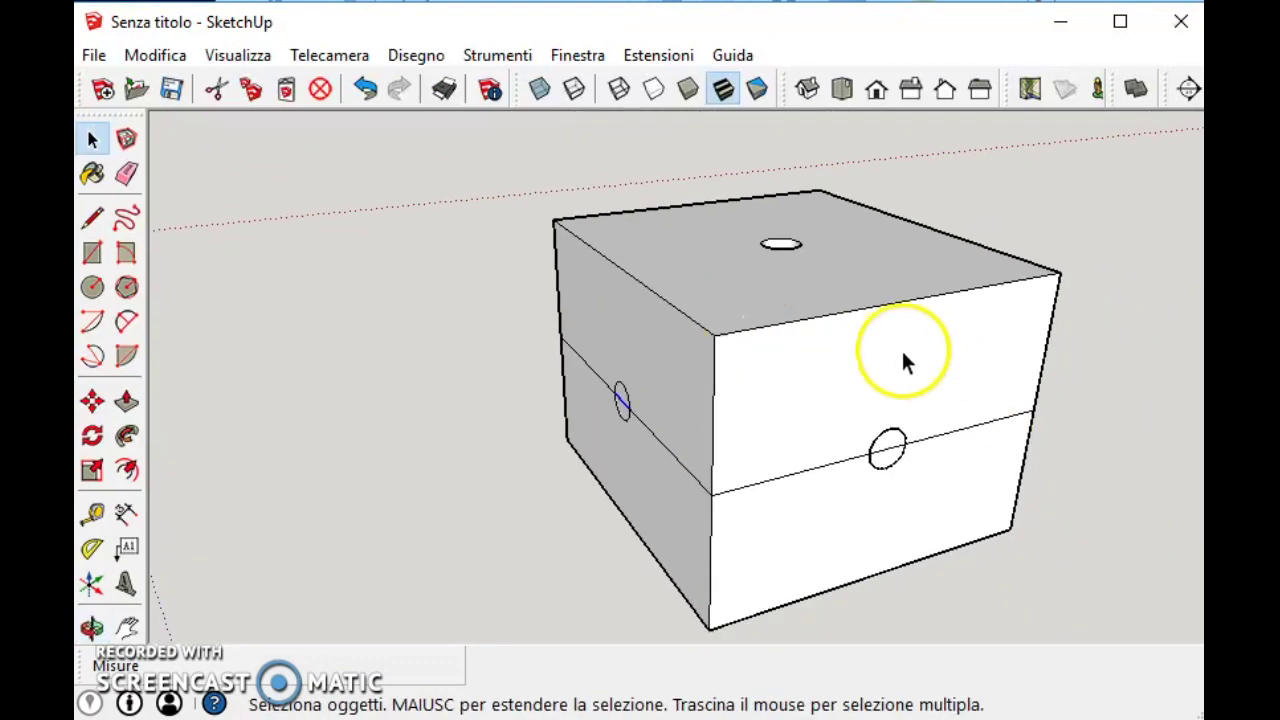
triple_click(897, 355)
middle_click_drag(897, 355, 831, 362)
right_click(804, 367)
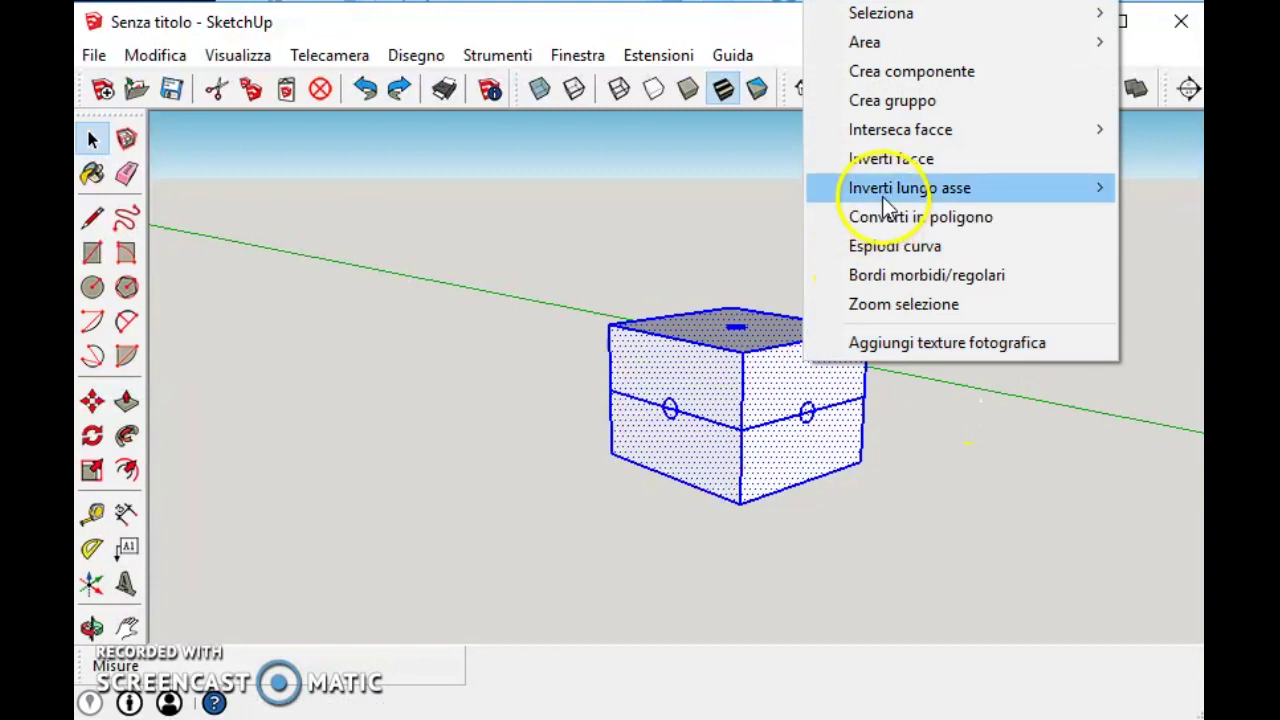
mouse_move(900, 129)
left_click(1158, 160)
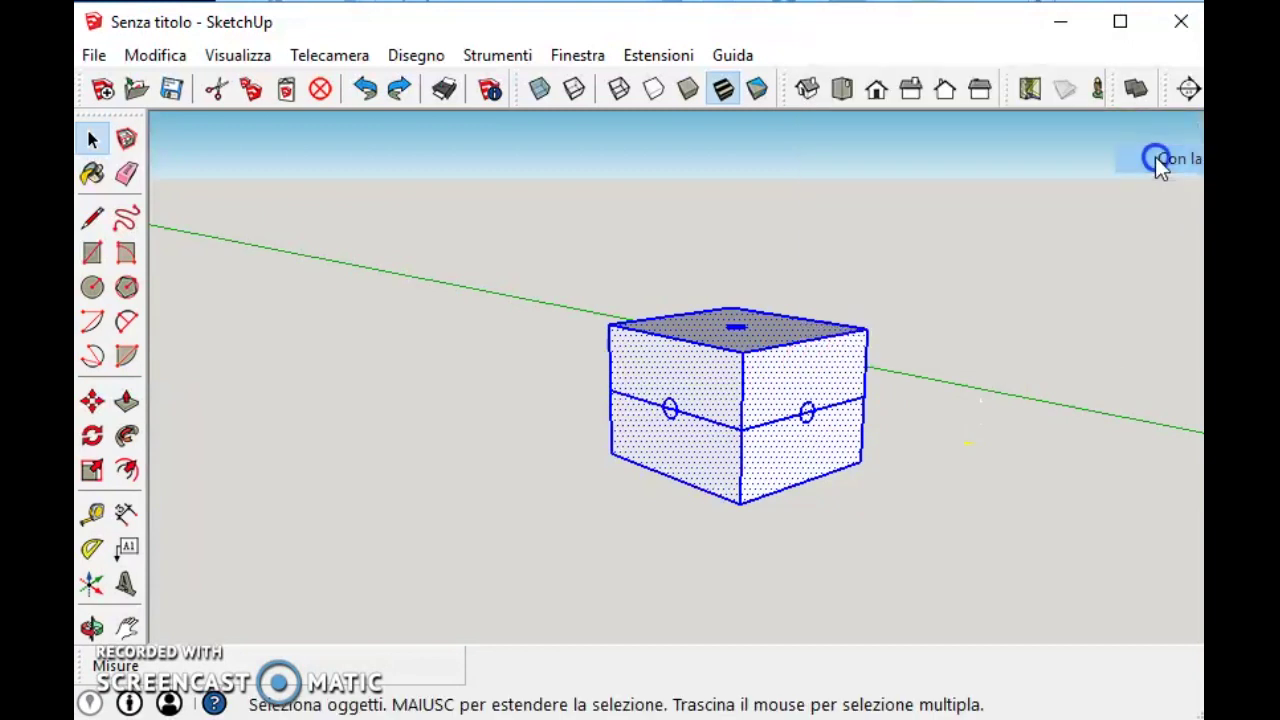
left_click(1047, 226)
scroll(787, 393, "up", 3)
scroll(697, 303, "up", 2)
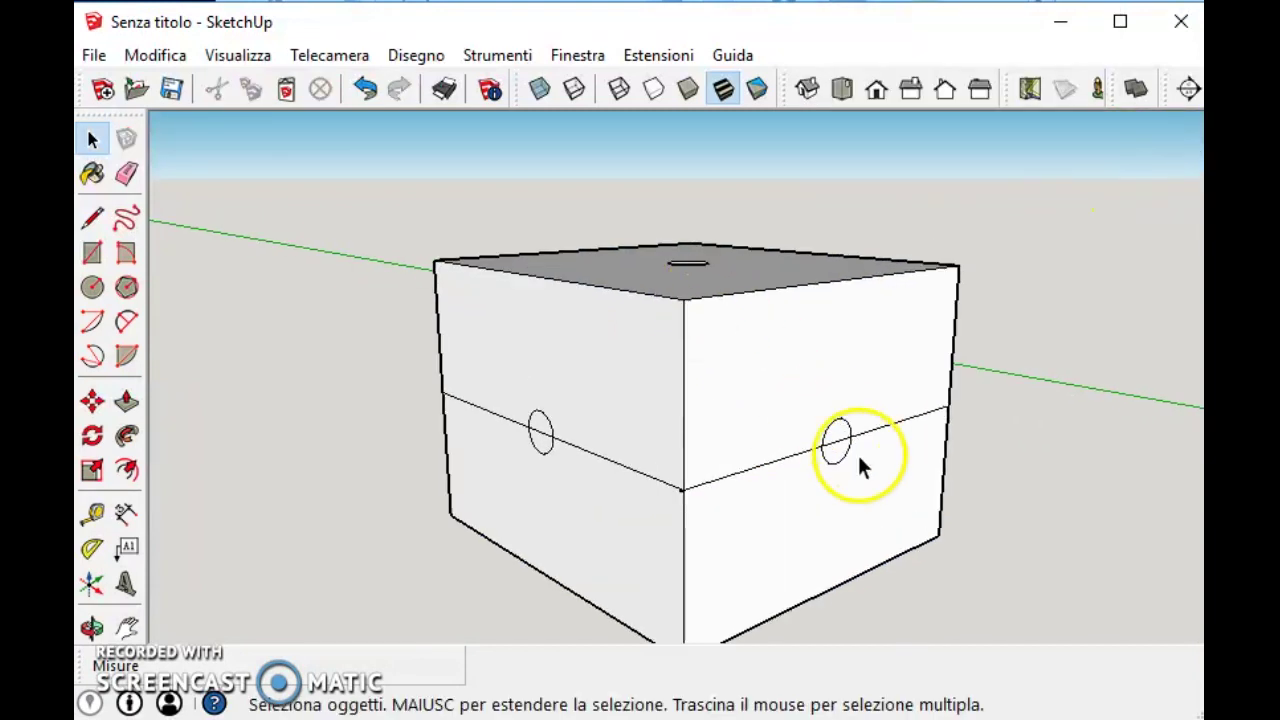
Step: Delete the faces filling the circular hole openings so the holes are open again
scroll(857, 452, "up", 2)
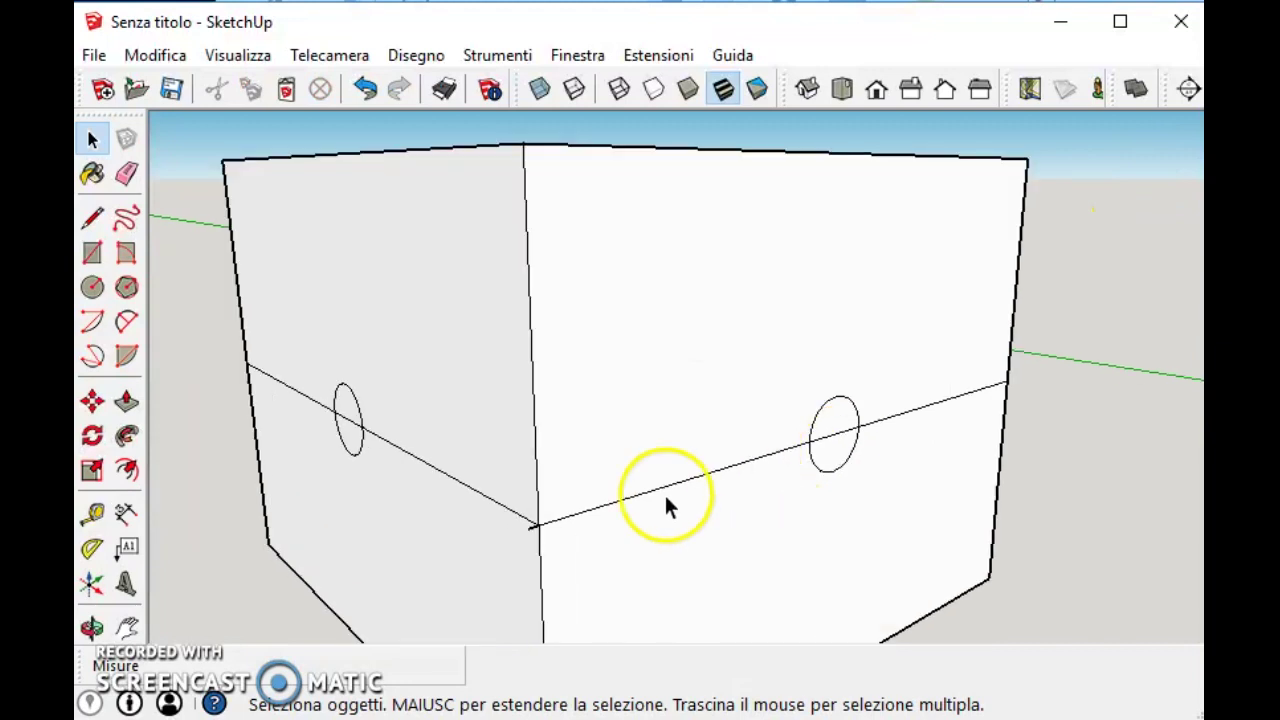
left_click(532, 540)
scroll(848, 440, "up", 2)
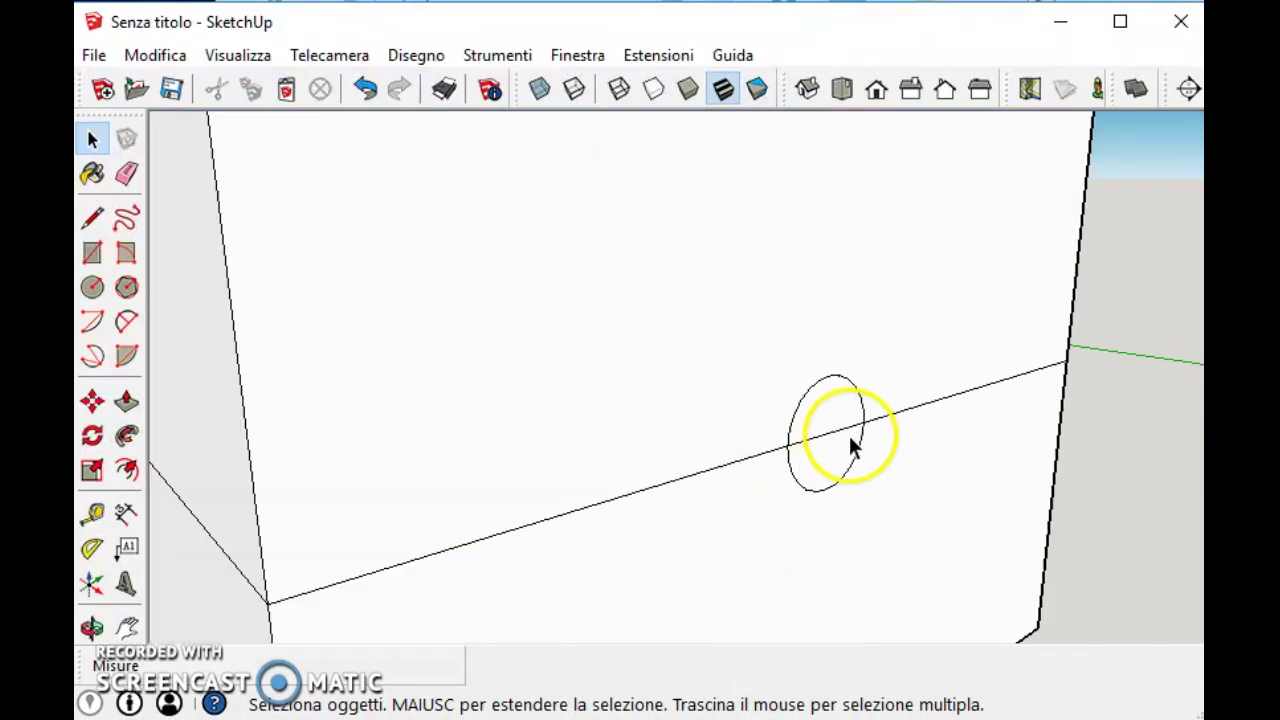
left_click(834, 429)
key("Delete")
scroll(520, 452, "down", 2)
middle_click_drag(457, 472, 287, 590)
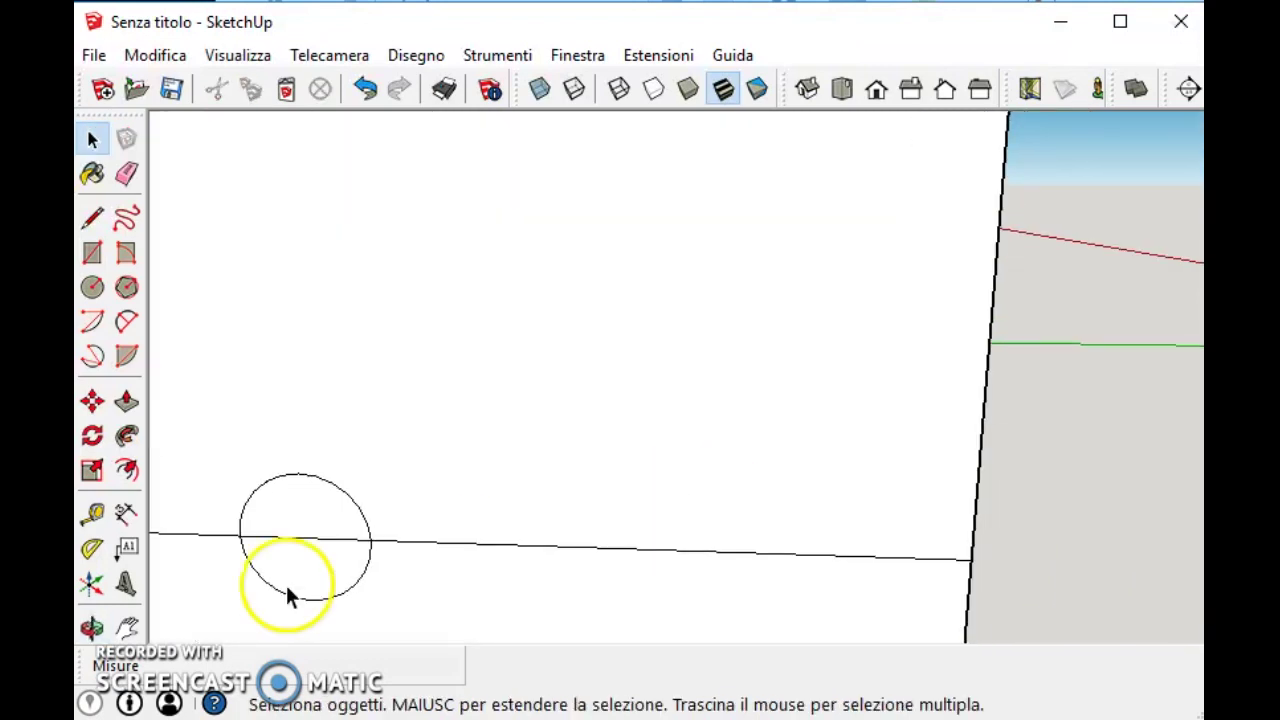
left_click(321, 540)
key("Delete")
left_click(320, 538)
key("Delete")
scroll(318, 530, "down", 2)
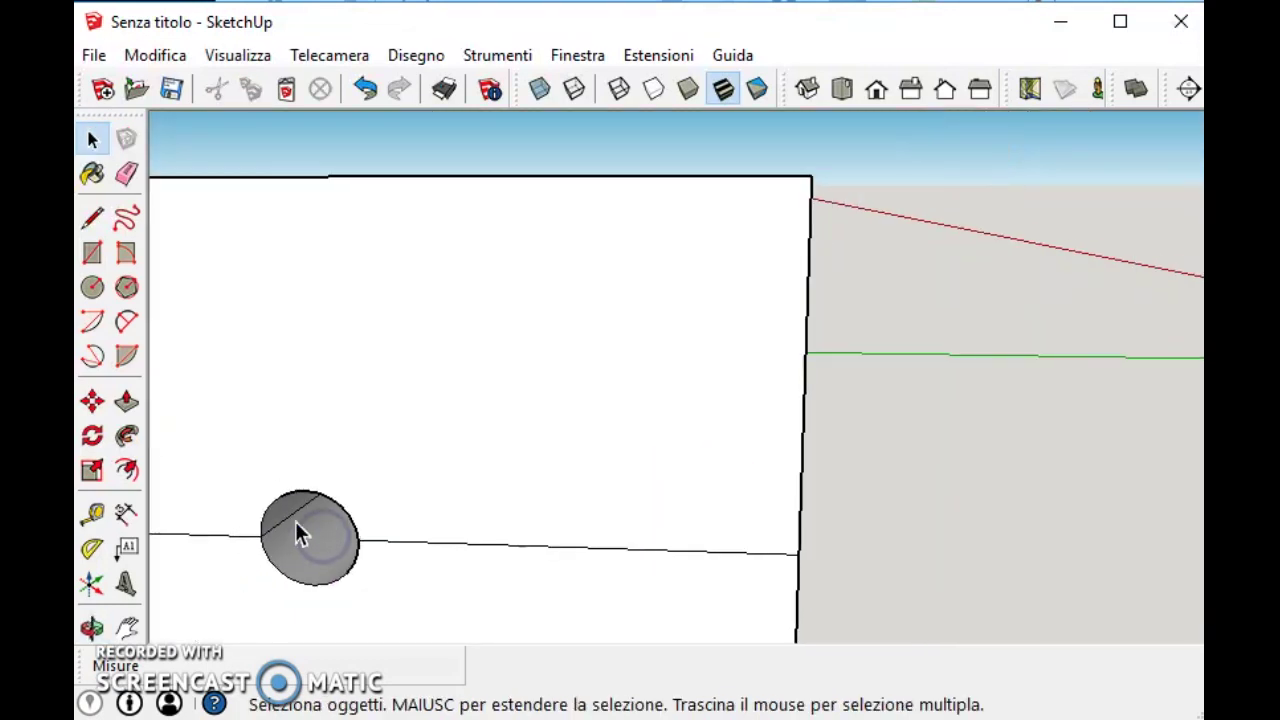
scroll(318, 530, "down", 2)
Step: Select the edge crossing a hole and orbit to look straight into the holes
middle_click_drag(257, 520, 757, 514)
scroll(612, 365, "up", 5)
left_click(612, 362)
mouse_move(612, 362)
middle_mouse_down()
mouse_move(531, 371)
mouse_move(657, 453)
middle_mouse_up()
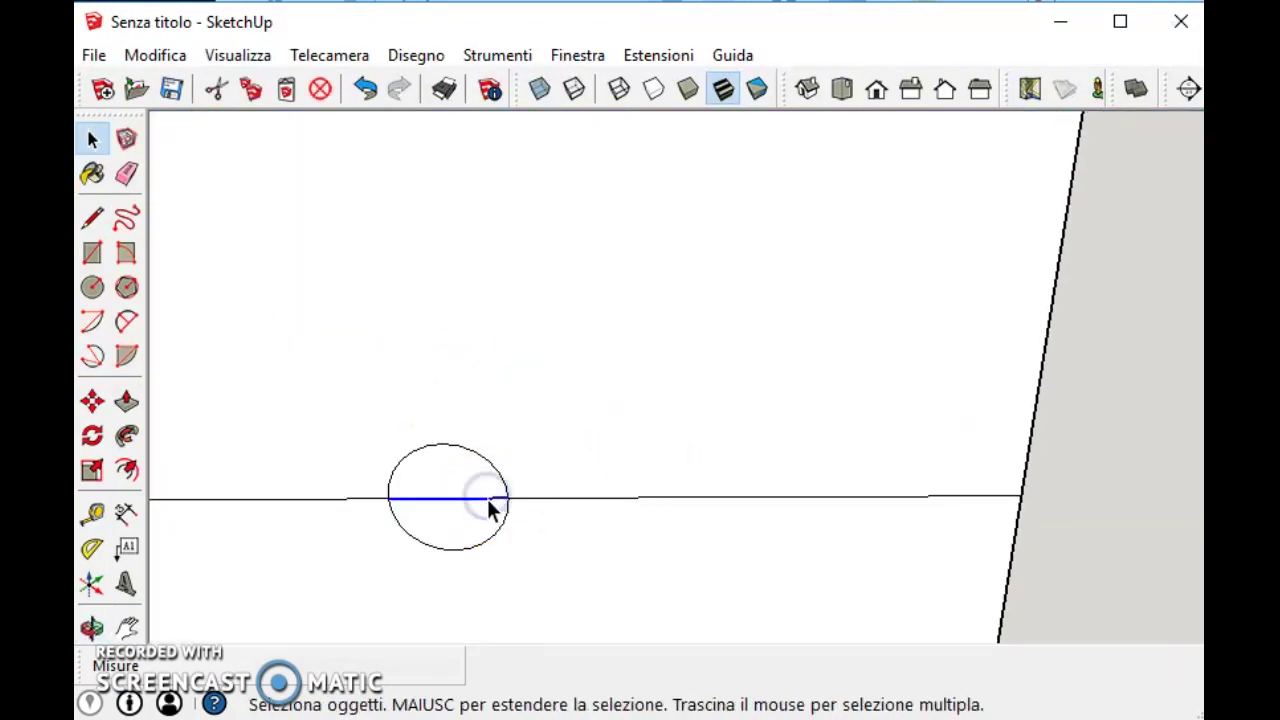
middle_click_drag(460, 503, 486, 430)
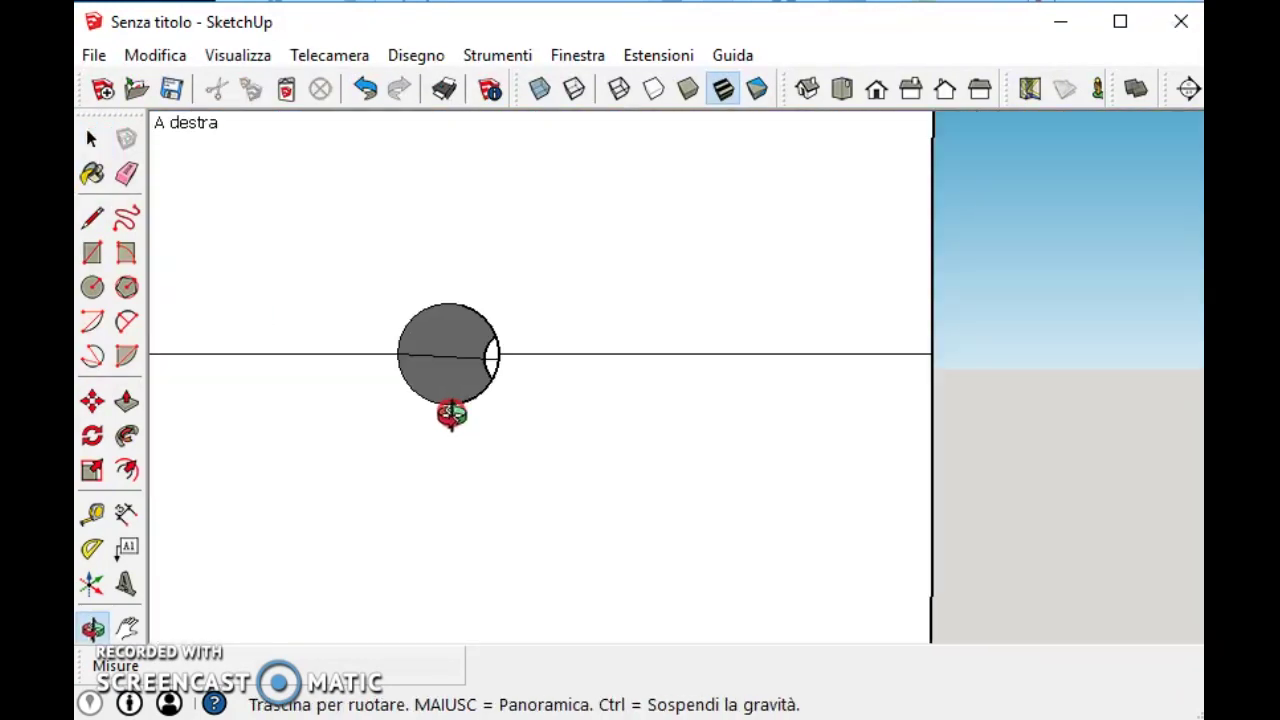
scroll(722, 445, "down", 3)
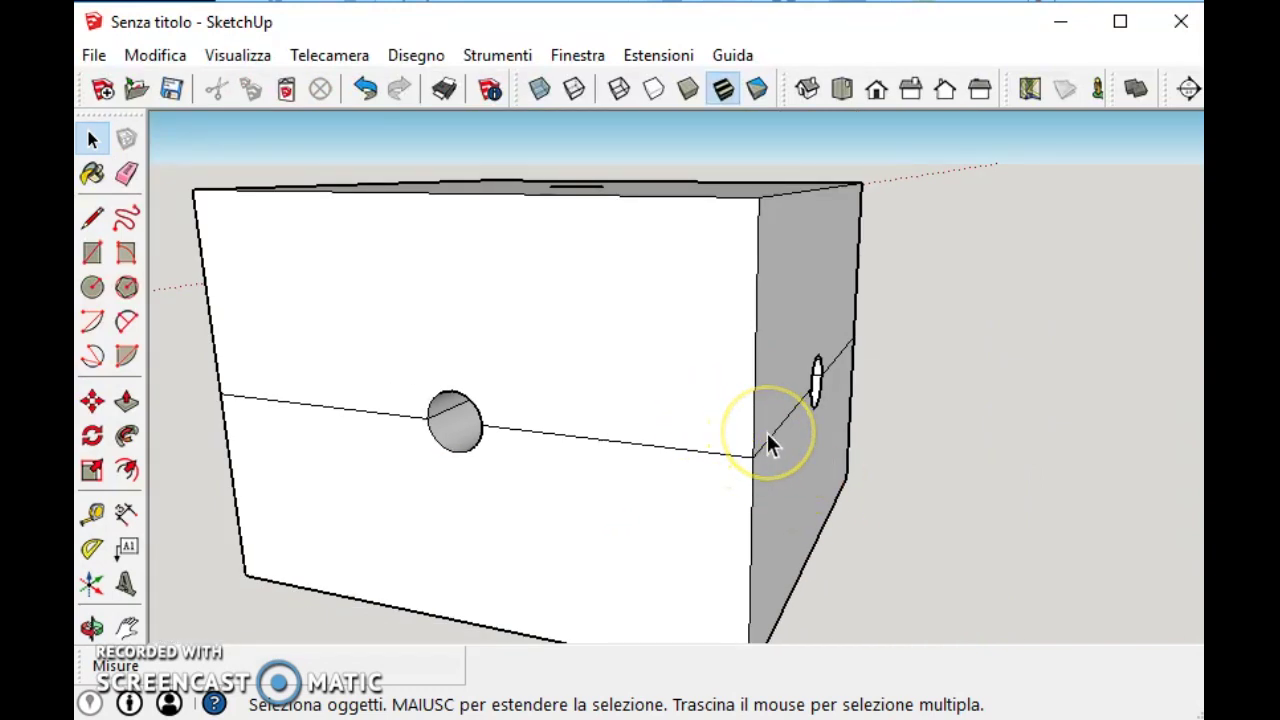
scroll(588, 405, "up", 2)
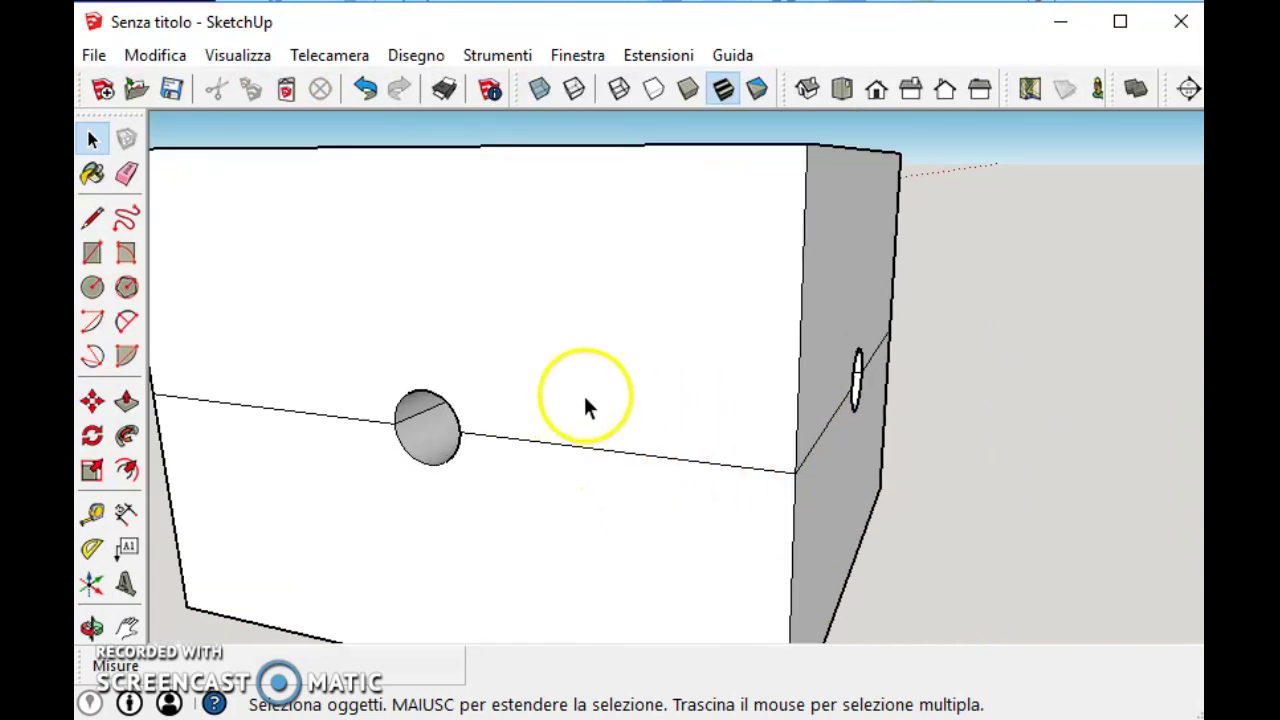
middle_click_drag(413, 440, 464, 356)
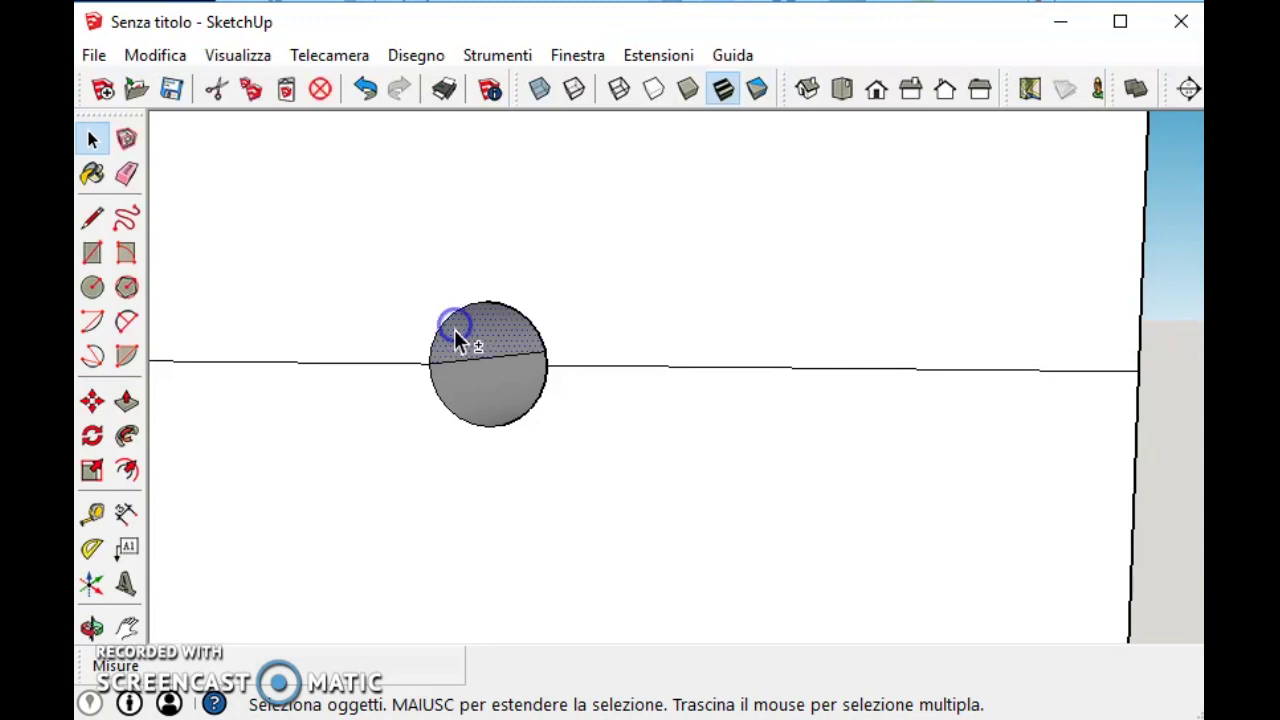
mouse_move(700, 285)
middle_mouse_down()
mouse_move(803, 306)
mouse_move(789, 306)
middle_mouse_up()
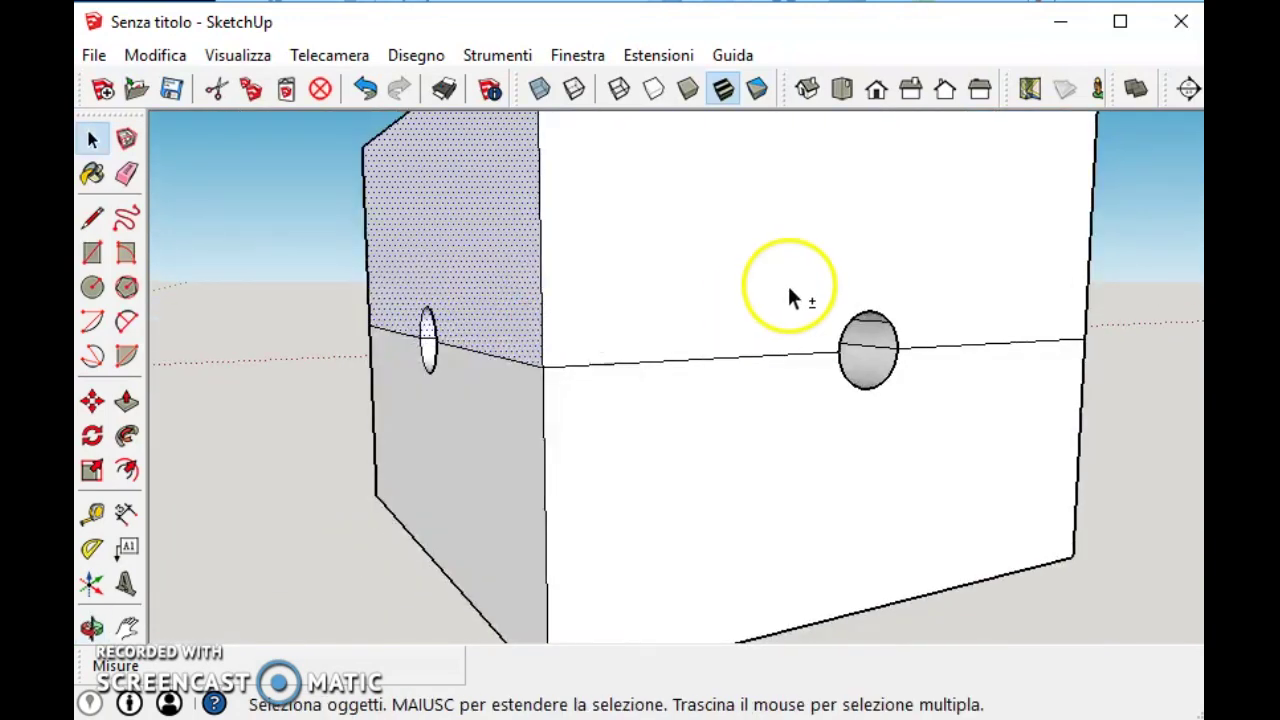
middle_click_drag(908, 352, 914, 351)
scroll(808, 229, "up", 3)
scroll(748, 300, "up", 2)
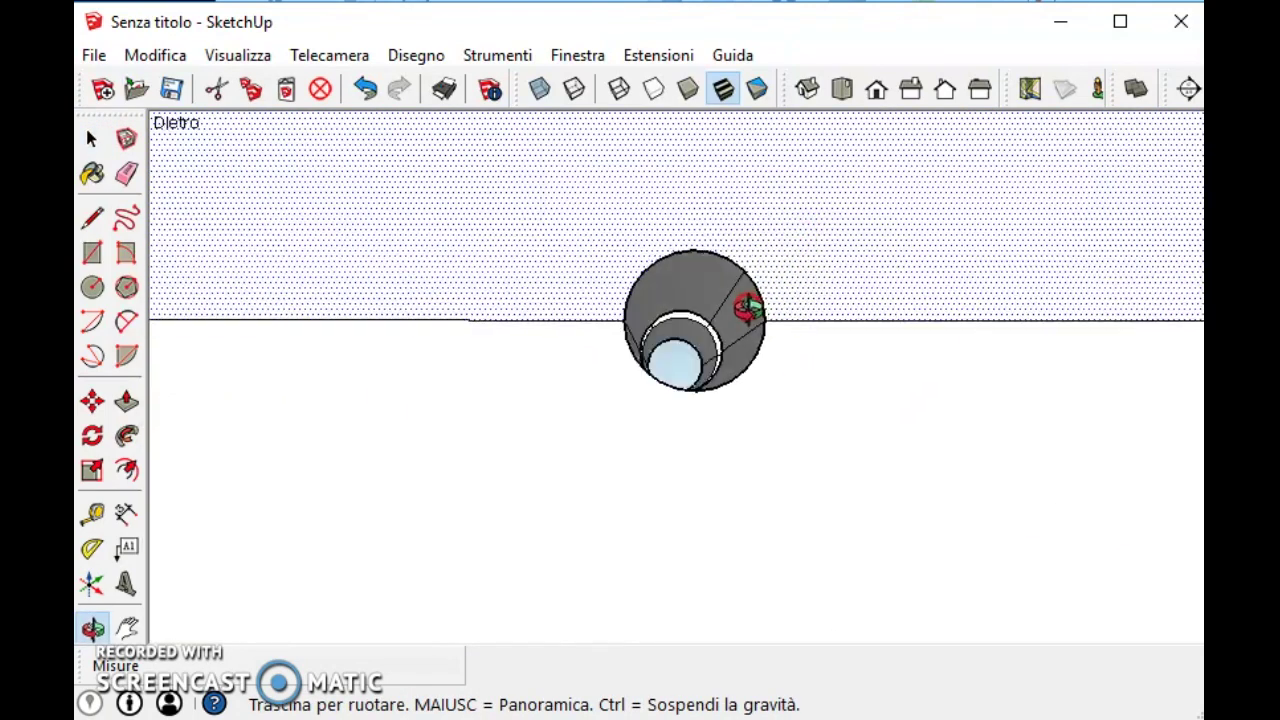
Step: Orbit and zoom around the whole cube to check each hole from the sides and above
middle_click_drag(997, 320, 823, 359)
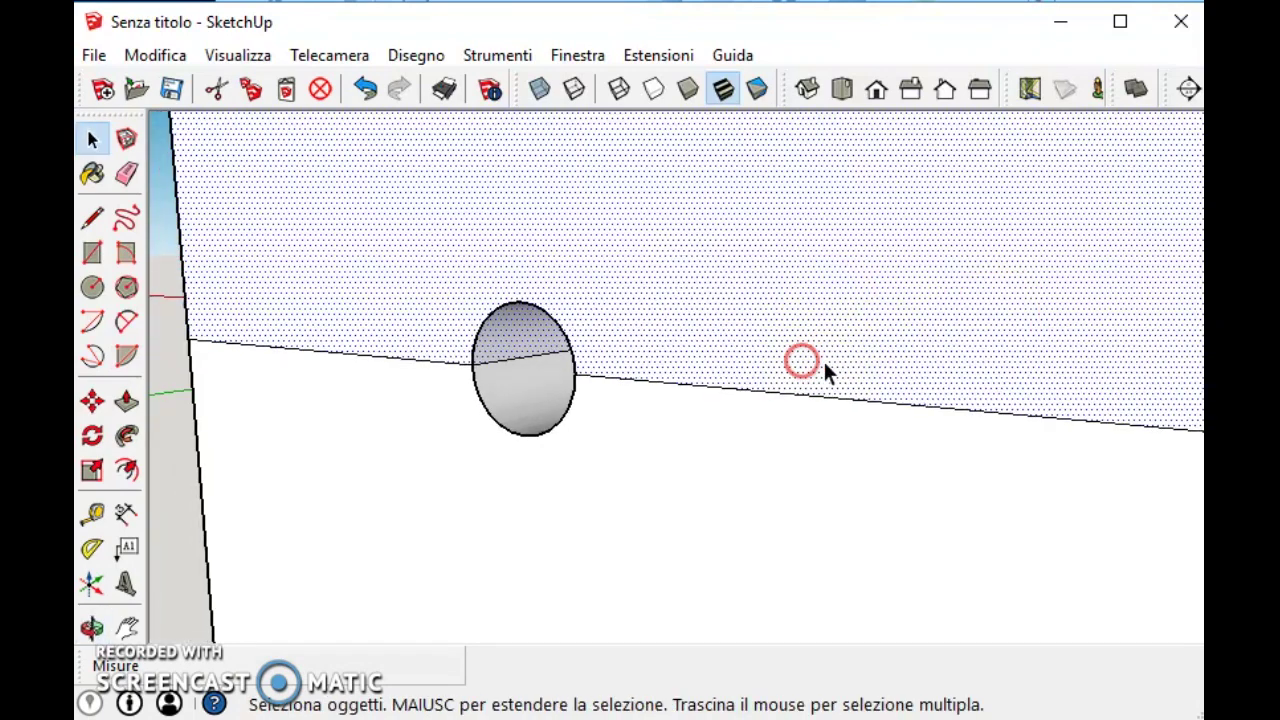
scroll(918, 350, "down", 3)
mouse_move(918, 342)
middle_mouse_down()
mouse_move(877, 326)
mouse_move(831, 343)
mouse_move(445, 365)
middle_mouse_up()
scroll(849, 294, "up", 3)
mouse_move(592, 325)
middle_mouse_down()
mouse_move(649, 380)
mouse_move(1006, 409)
mouse_move(934, 389)
mouse_move(312, 415)
middle_mouse_up()
scroll(1006, 409, "down", 3)
mouse_move(657, 434)
middle_mouse_down()
mouse_move(629, 449)
mouse_move(666, 343)
mouse_move(640, 388)
middle_mouse_up()
scroll(640, 388, "down", 2)
scroll(640, 388, "up", 3)
scroll(651, 322, "down", 3)
middle_click_drag(651, 322, 752, 345)
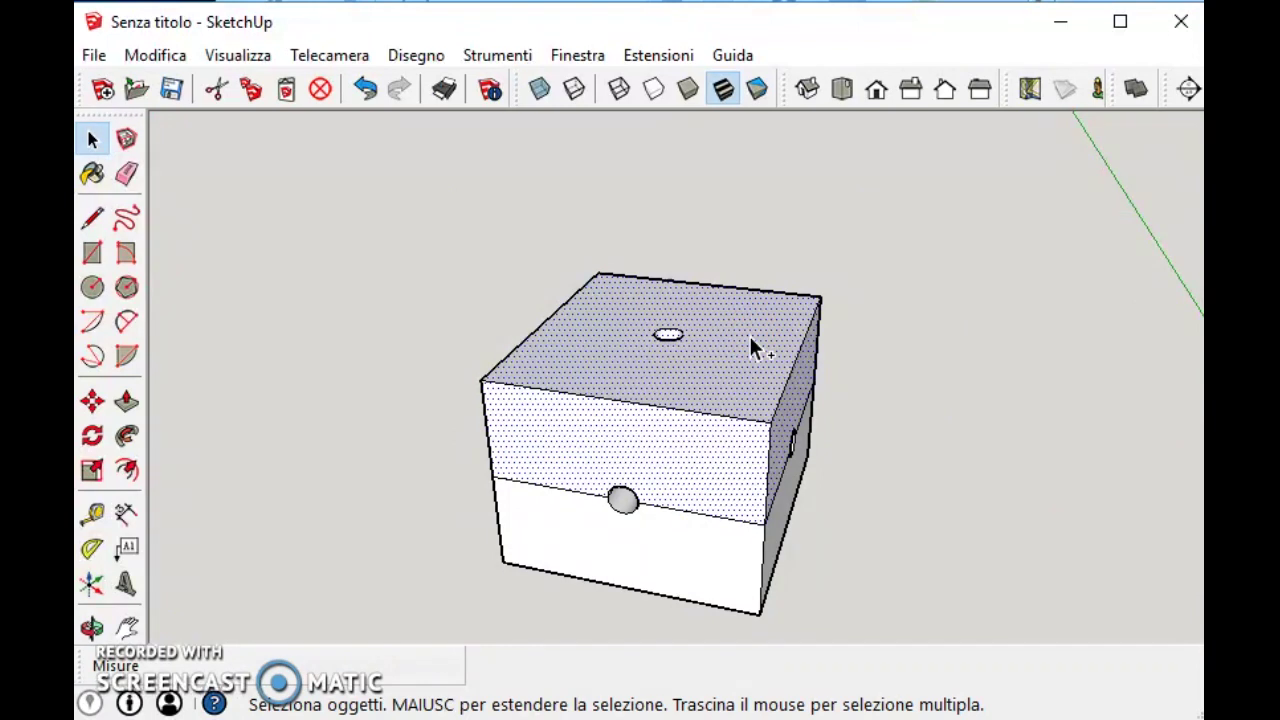
Step: Cut the upper half and paste it as a separate block to the right of the cube
key("Delete")
left_click(900, 415)
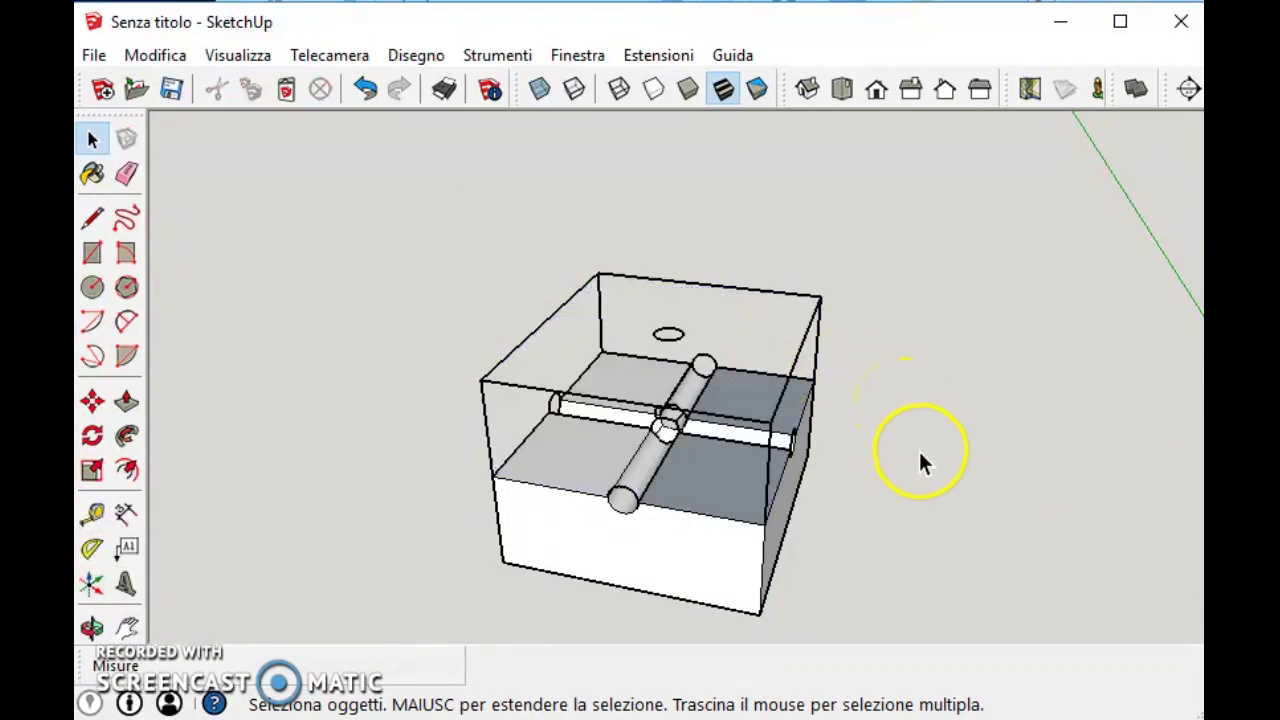
key("ctrl+v")
left_click(860, 543)
left_click(92, 139)
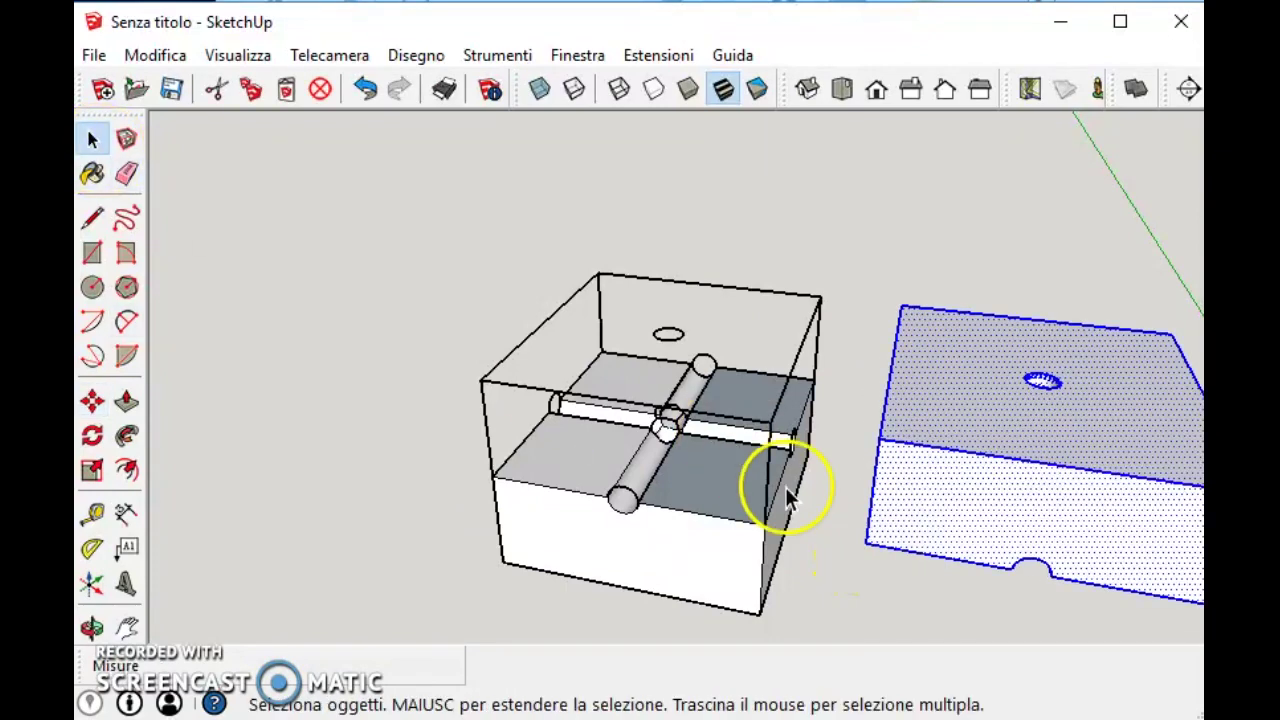
Step: Select the leftover vertical and top edges of the old box outline
middle_click_drag(752, 470, 790, 316)
left_click(796, 312)
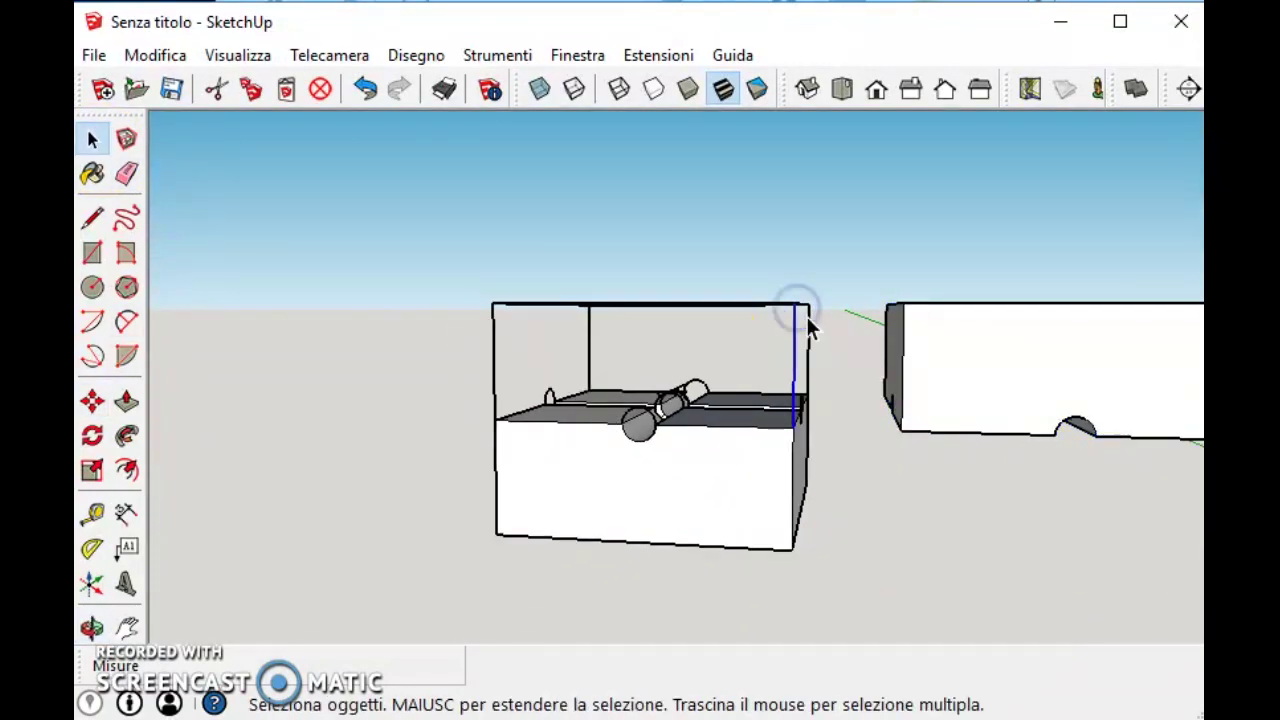
scroll(798, 335, "up", 3)
left_click(821, 300)
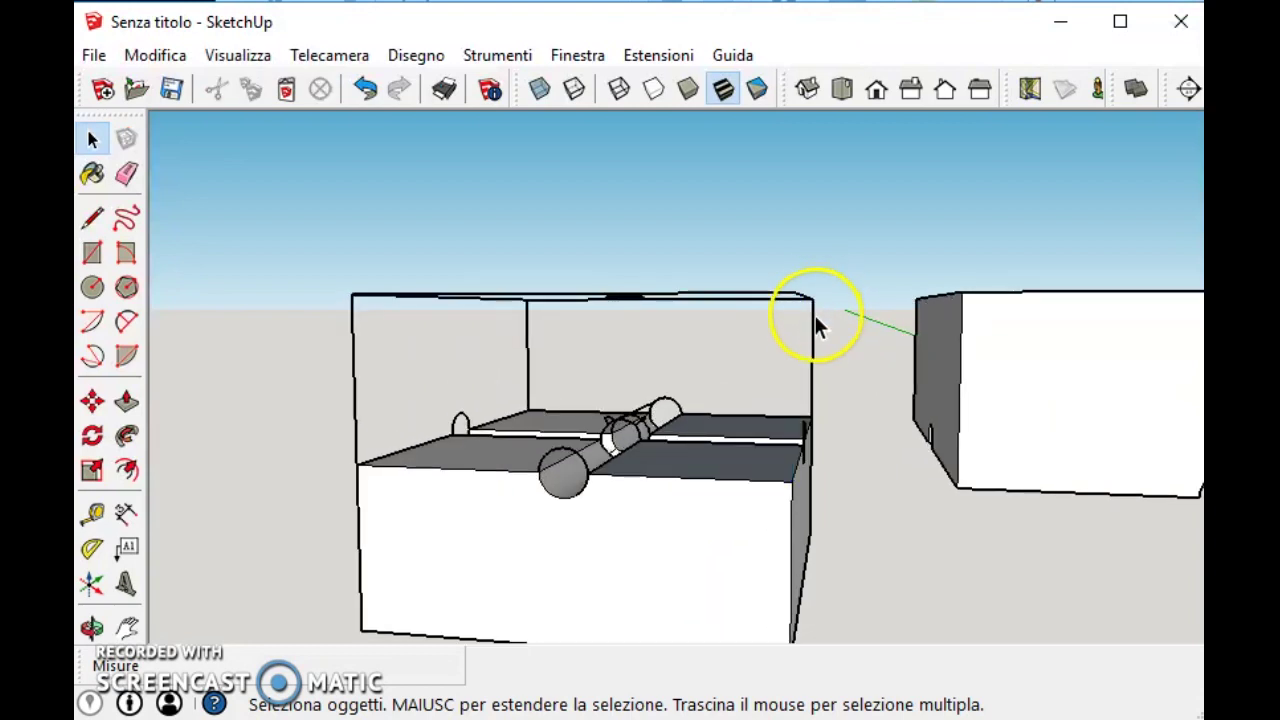
left_click(800, 297)
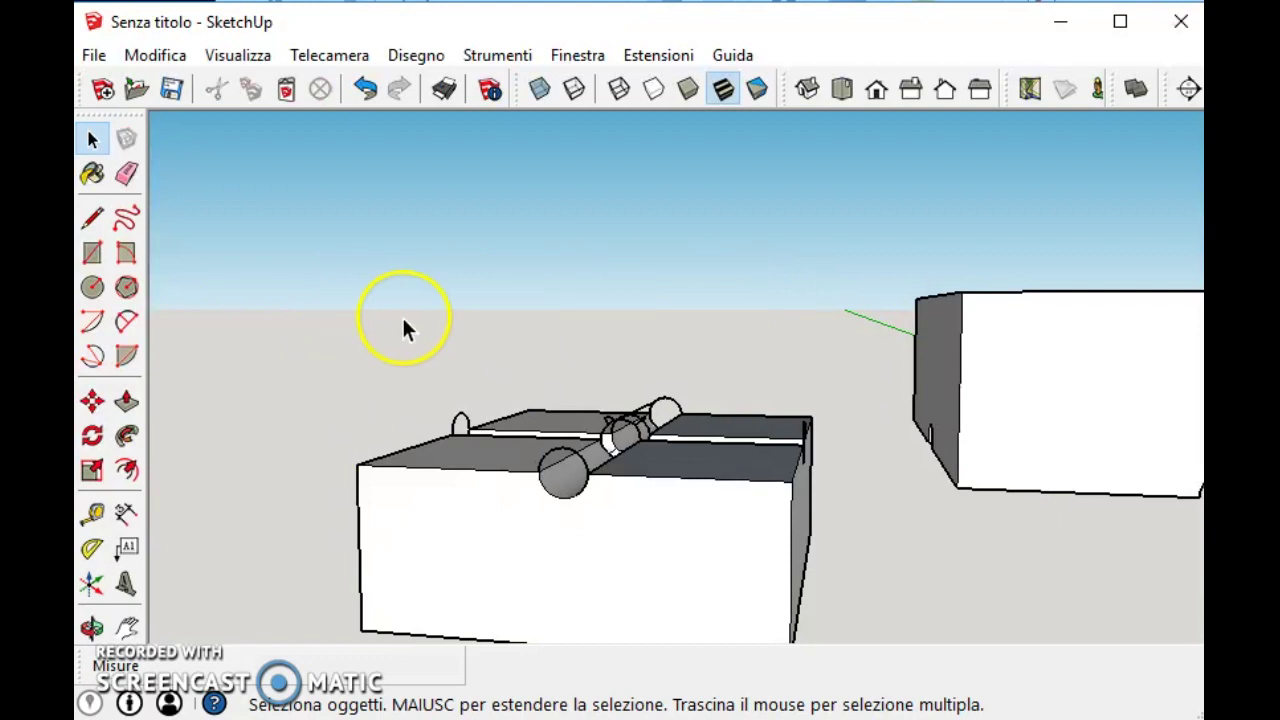
Step: Window-select the circles at the cylinder ends and delete them
middle_click_drag(467, 420, 777, 406)
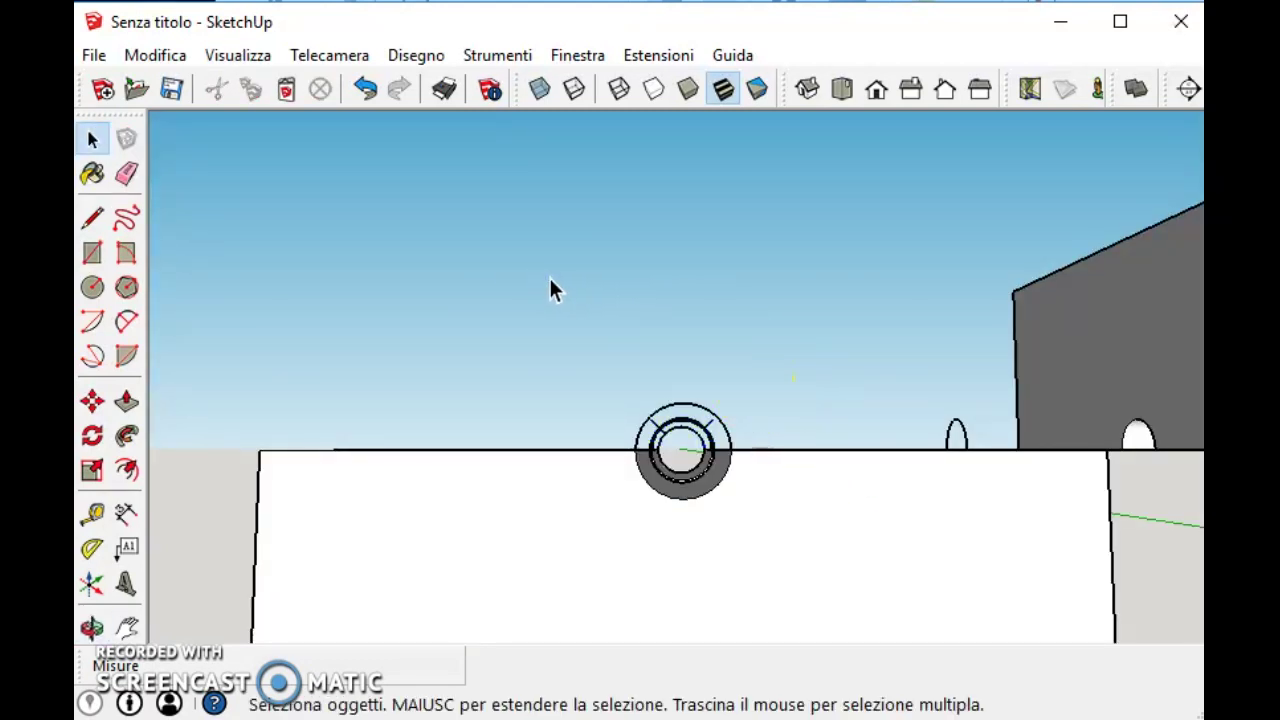
left_click_drag(476, 273, 722, 400)
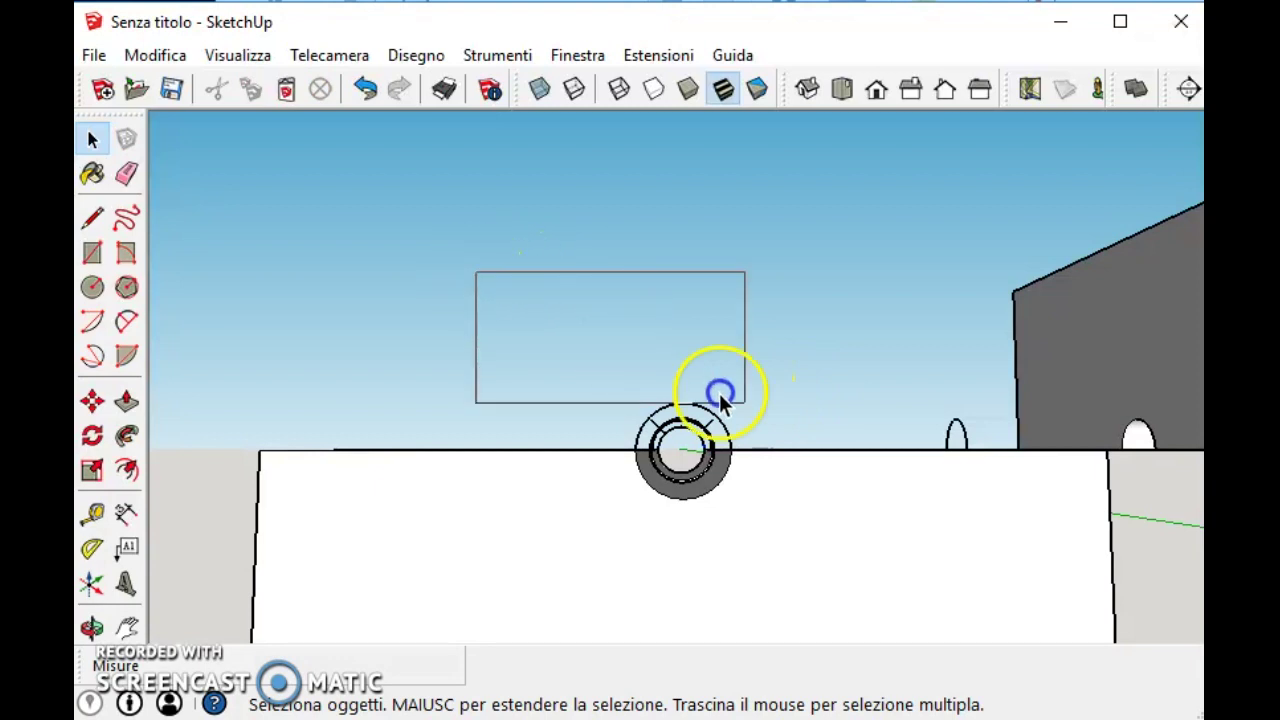
left_click_drag(853, 443, 865, 452)
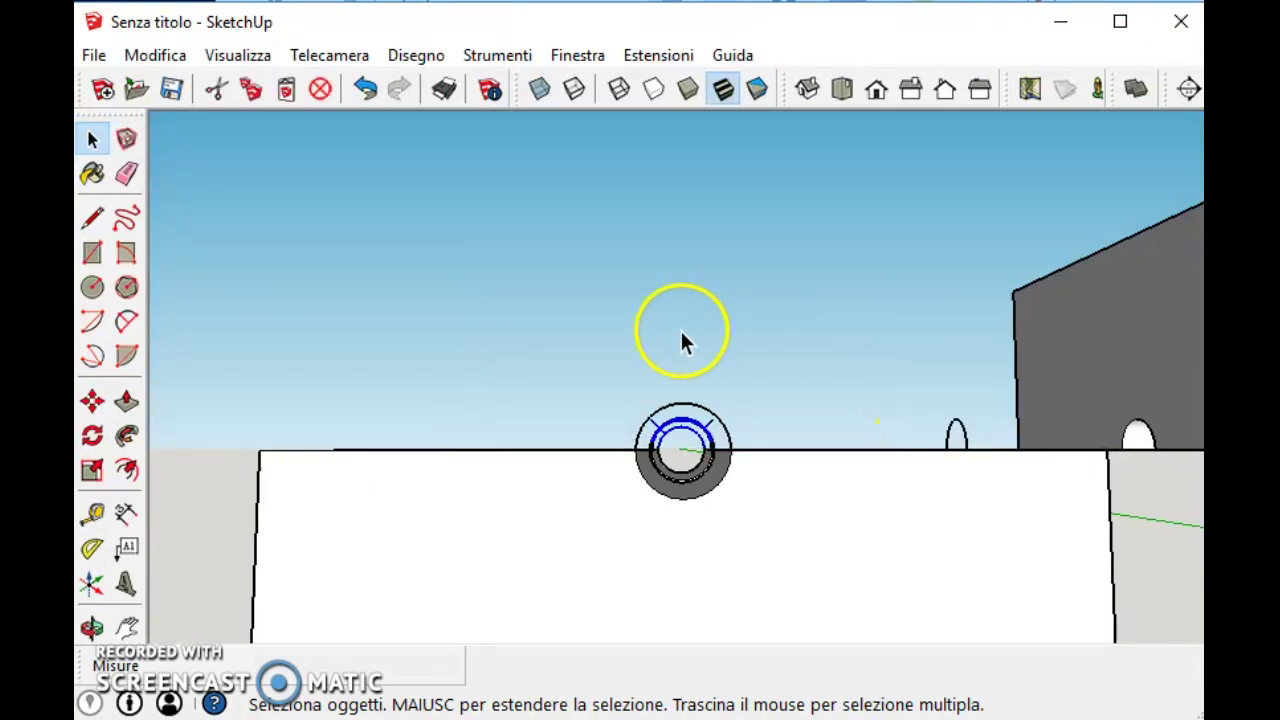
middle_click_drag(680, 328, 658, 381)
left_click(712, 484)
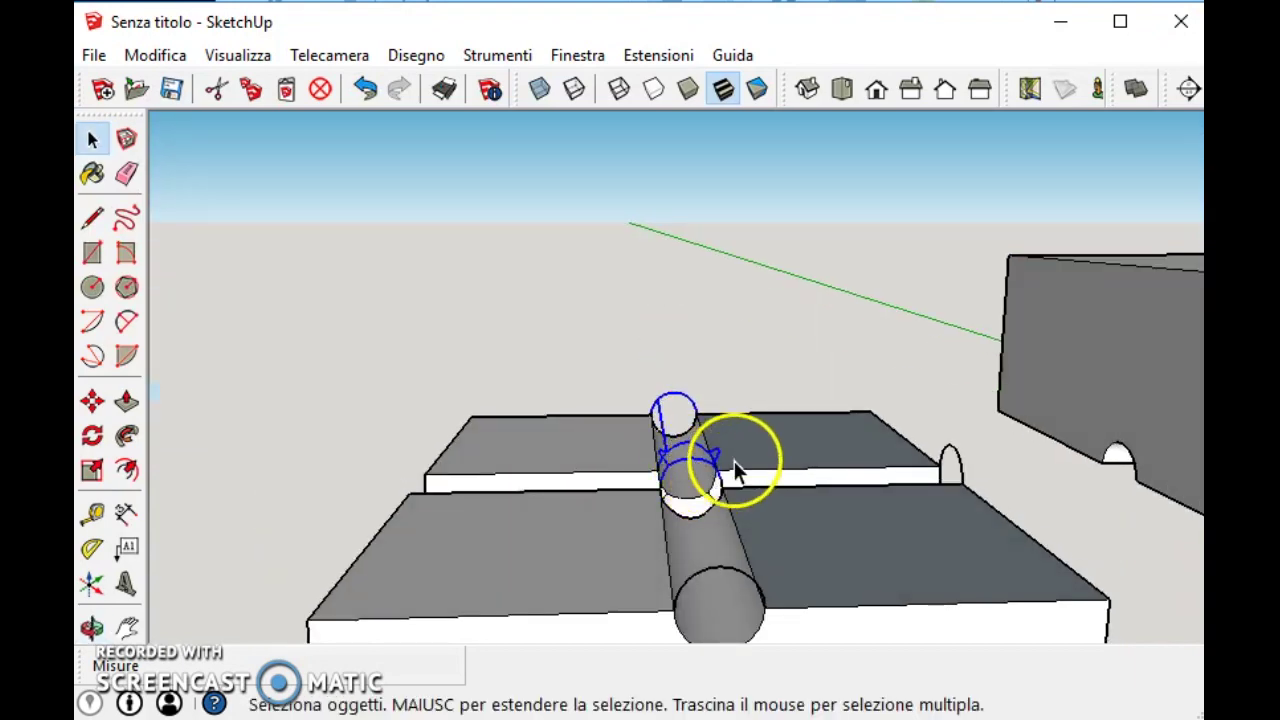
key("Delete")
Step: Delete the upper arc of the cylinder circle, leaving a semicircular groove
scroll(689, 538, "up", 1)
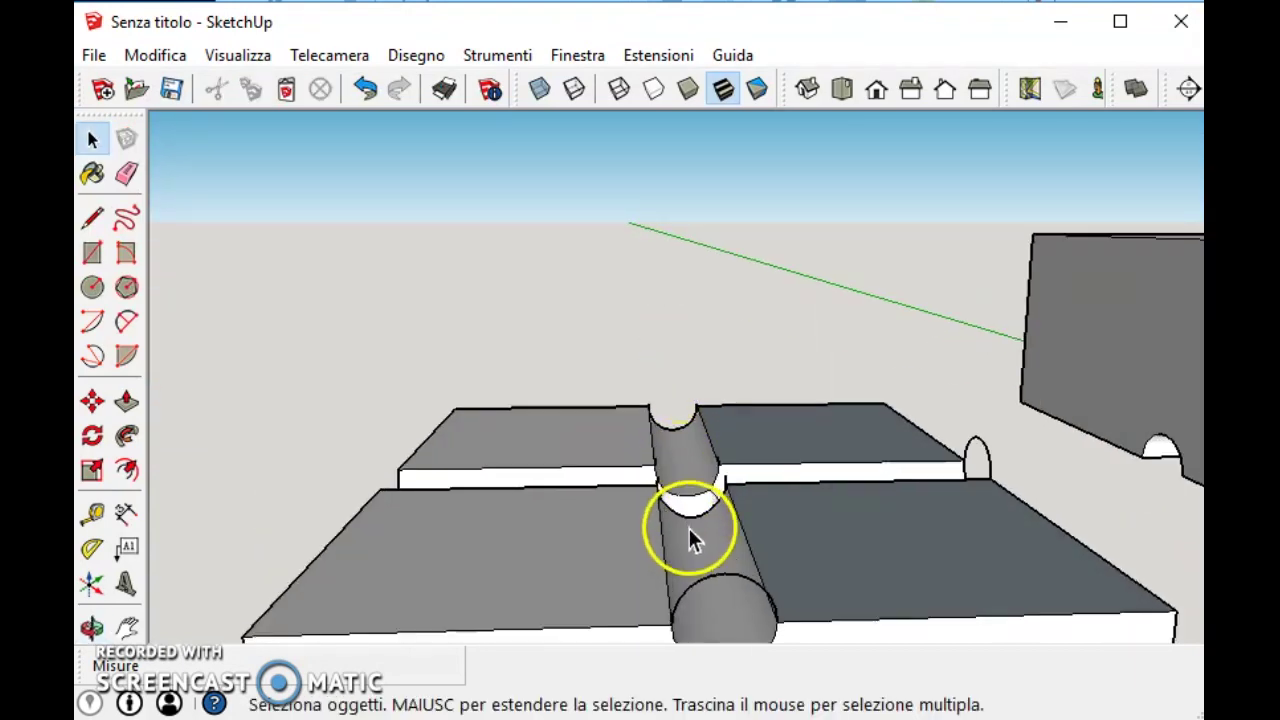
middle_click_drag(677, 520, 672, 443)
scroll(686, 440, "up", 2)
scroll(700, 425, "up", 2)
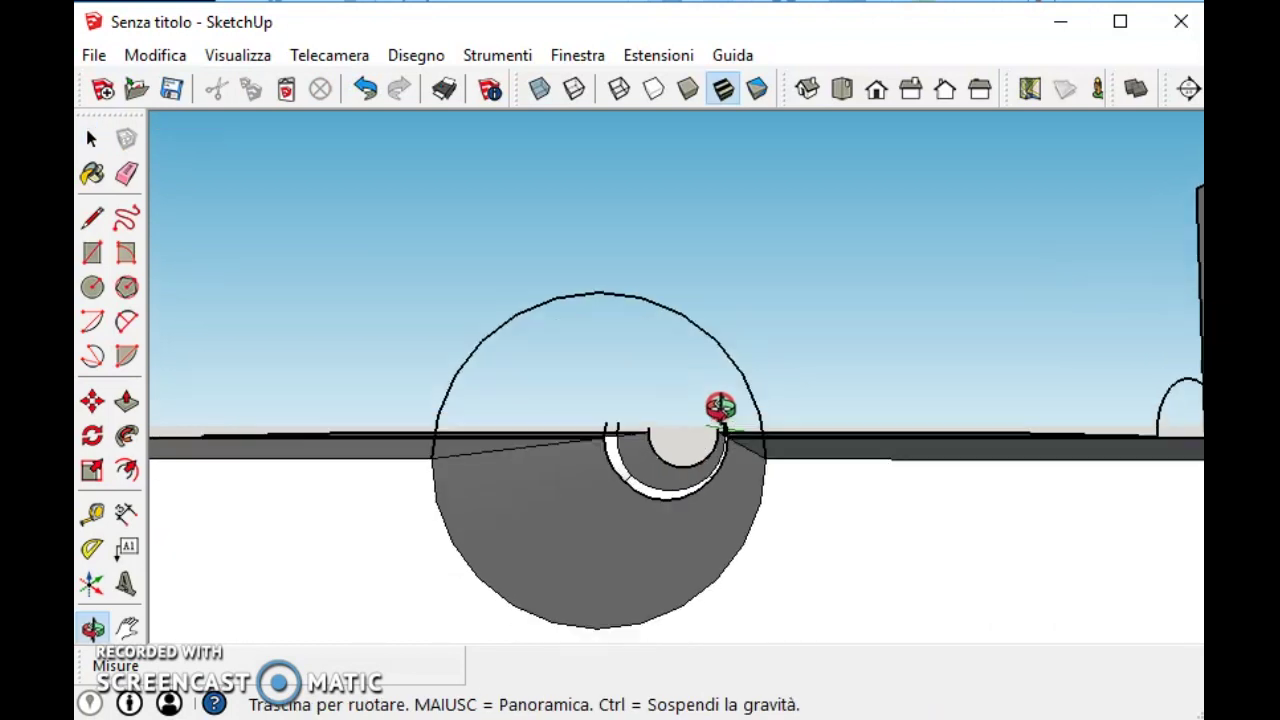
middle_click_drag(720, 407, 731, 400)
left_click(682, 255)
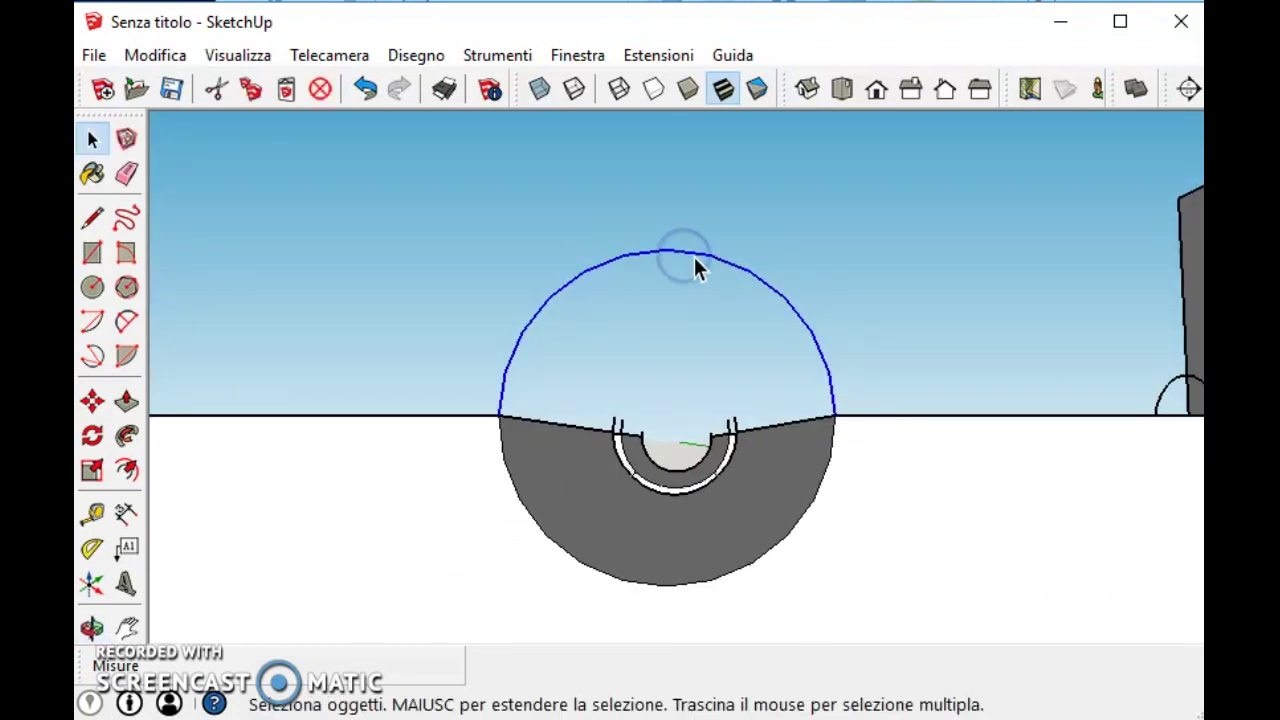
key("Delete")
middle_click_drag(694, 274, 671, 314)
scroll(726, 426, "up", 2)
scroll(760, 478, "up", 1)
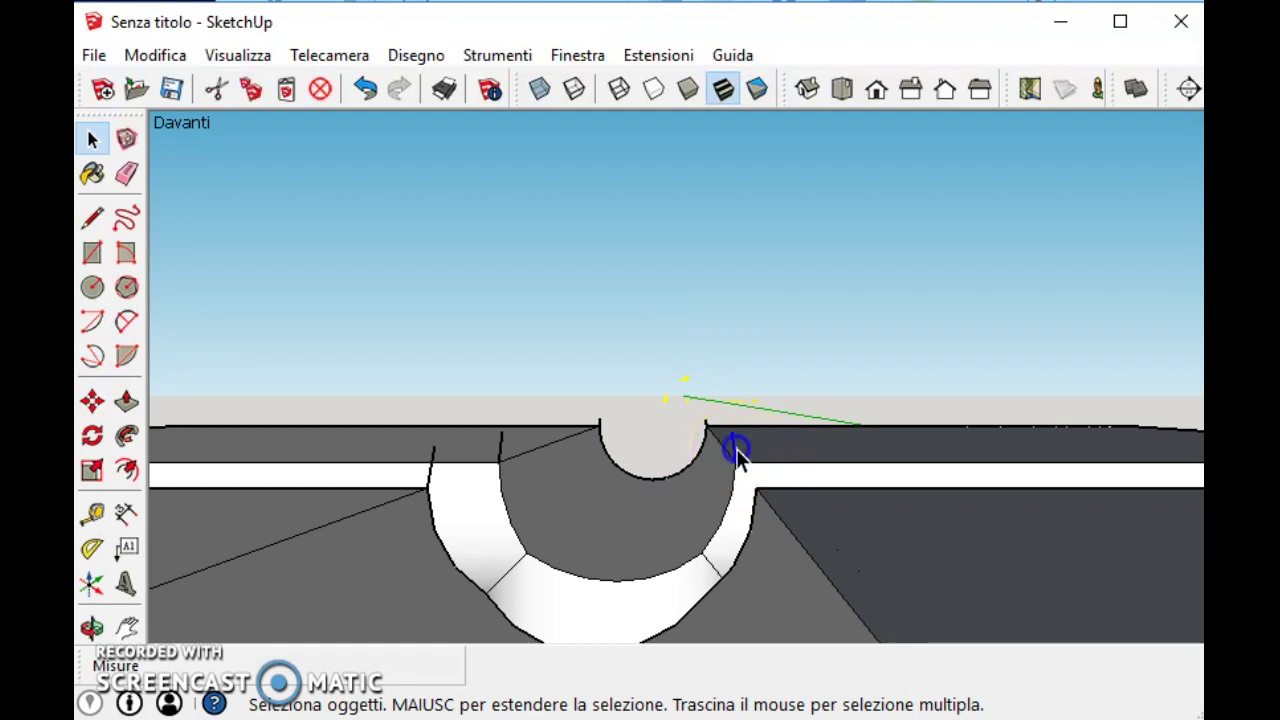
scroll(736, 455, "up", 2)
left_click(706, 430)
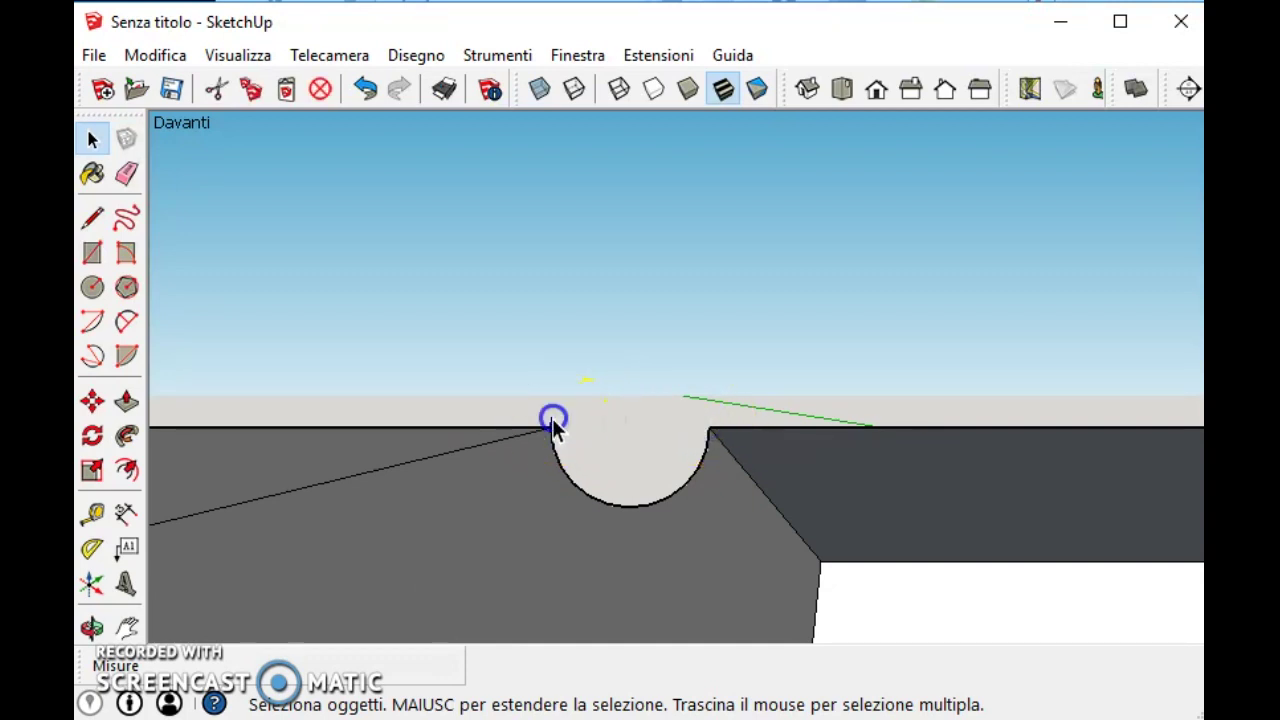
Step: Orbit around the blocks to inspect the semicircular grooves
middle_click_drag(553, 425, 556, 452)
mouse_move(334, 477)
middle_mouse_down()
mouse_move(820, 477)
mouse_move(640, 452)
middle_mouse_up()
scroll(500, 455, "down", 5)
mouse_move(343, 451)
middle_mouse_down()
mouse_move(368, 480)
mouse_move(443, 511)
middle_mouse_up()
Step: Apply Orienta facce and Inverti facce to the groove face
right_click(420, 515)
left_click(538, 398)
right_click(434, 428)
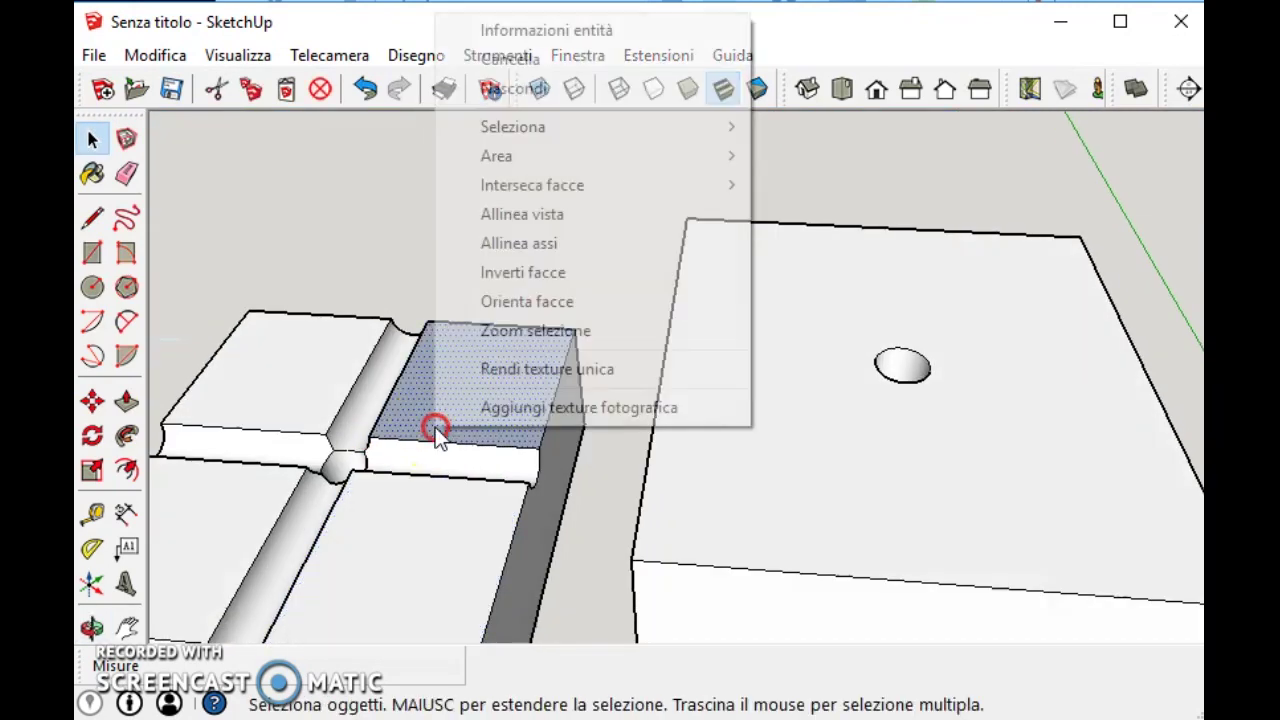
left_click(543, 357)
Step: Redraw the missing edges with the Line tool (L) to close the blocks' open faces
mouse_move(543, 357)
middle_mouse_down()
mouse_move(680, 294)
mouse_move(318, 210)
middle_mouse_up()
key("l")
scroll(408, 309, "up", 3)
left_click(534, 294)
left_click(752, 400)
left_click(728, 318)
left_click(893, 320)
left_click(822, 508)
left_click(703, 505)
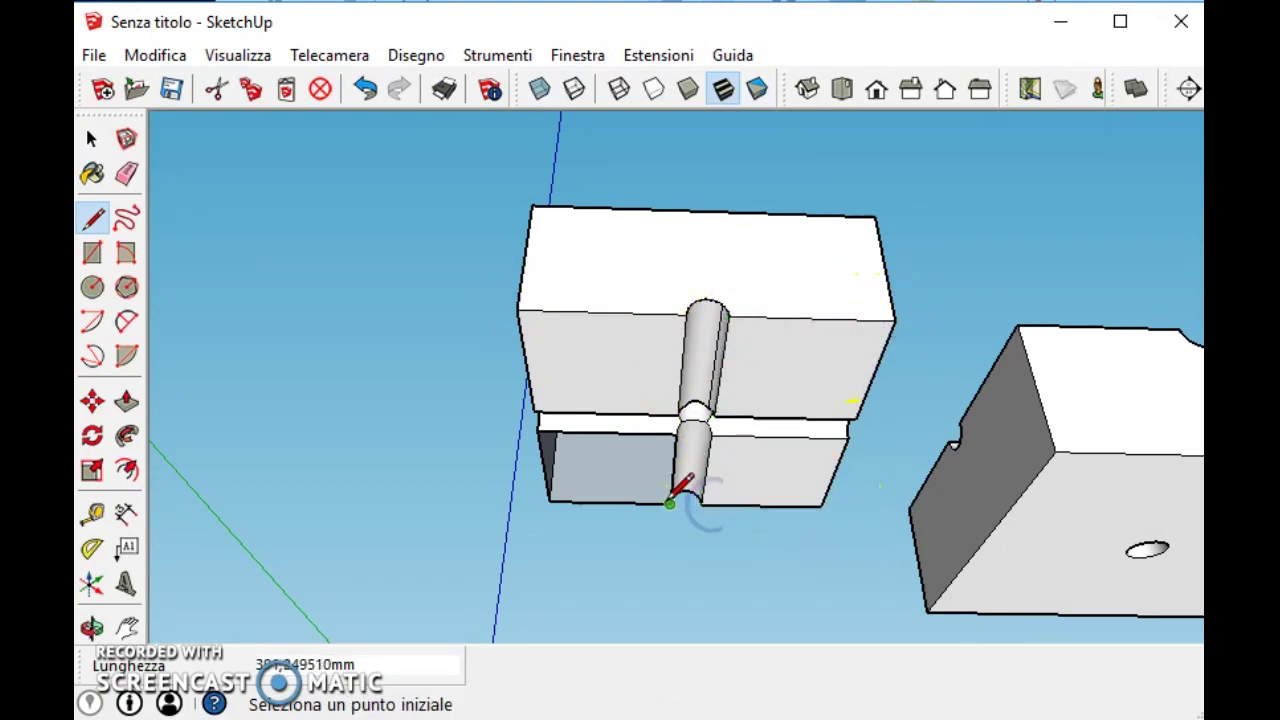
left_click(91, 140)
mouse_move(320, 360)
middle_mouse_down()
mouse_move(429, 400)
mouse_move(826, 405)
mouse_move(677, 500)
middle_mouse_up()
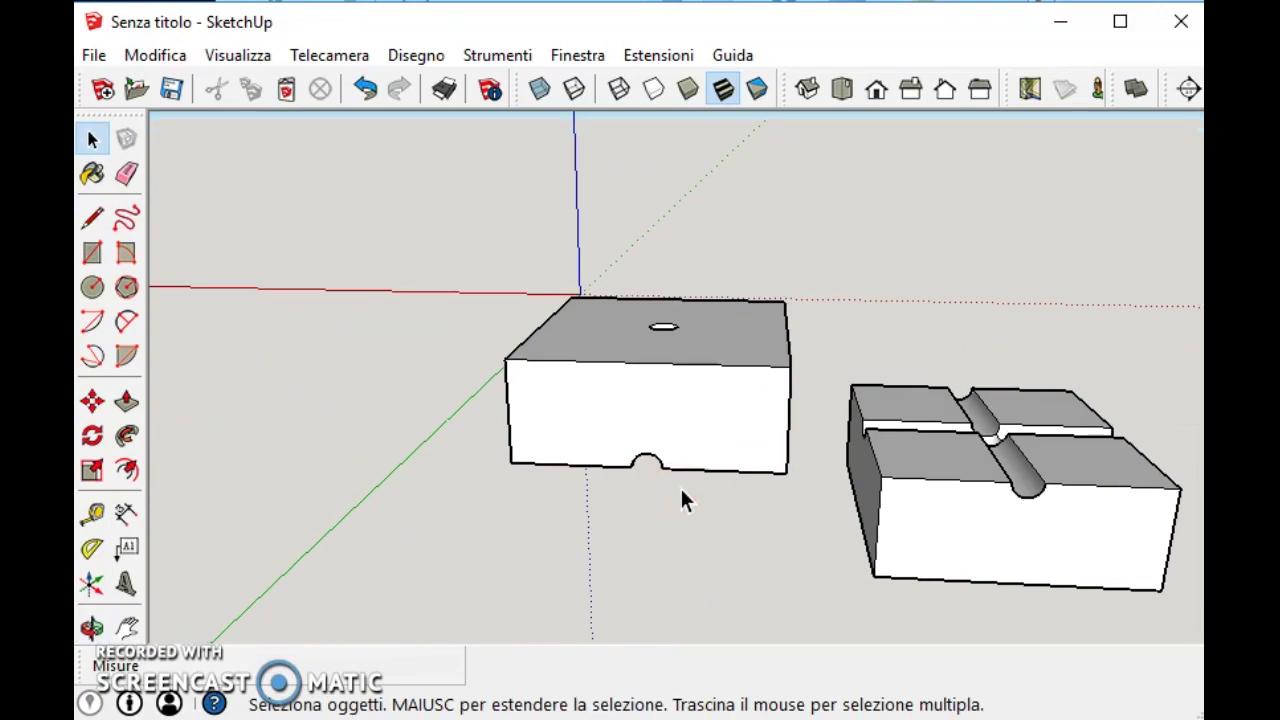